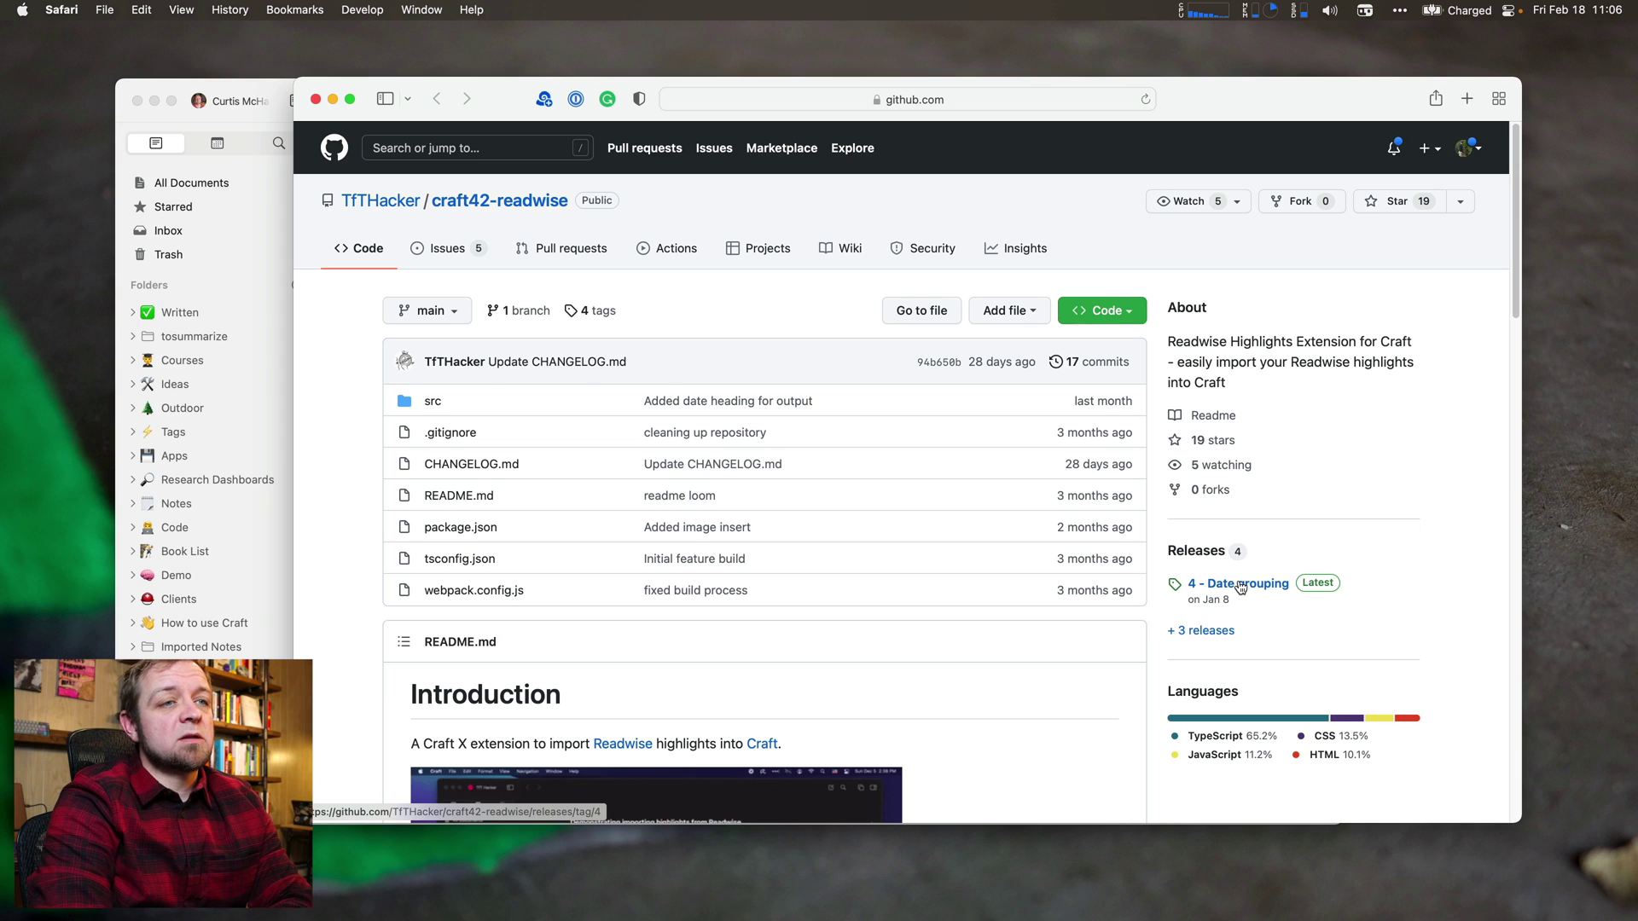
Open the '4 - Date grouping' release and scroll to its craft42-readwise.craftx asset (34.6 KB).
{"action": "left_click", "coordinate": [1240, 585]}
{"action": "scroll", "coordinate": [654, 578], "scroll_direction": "down", "scroll_amount": 1}
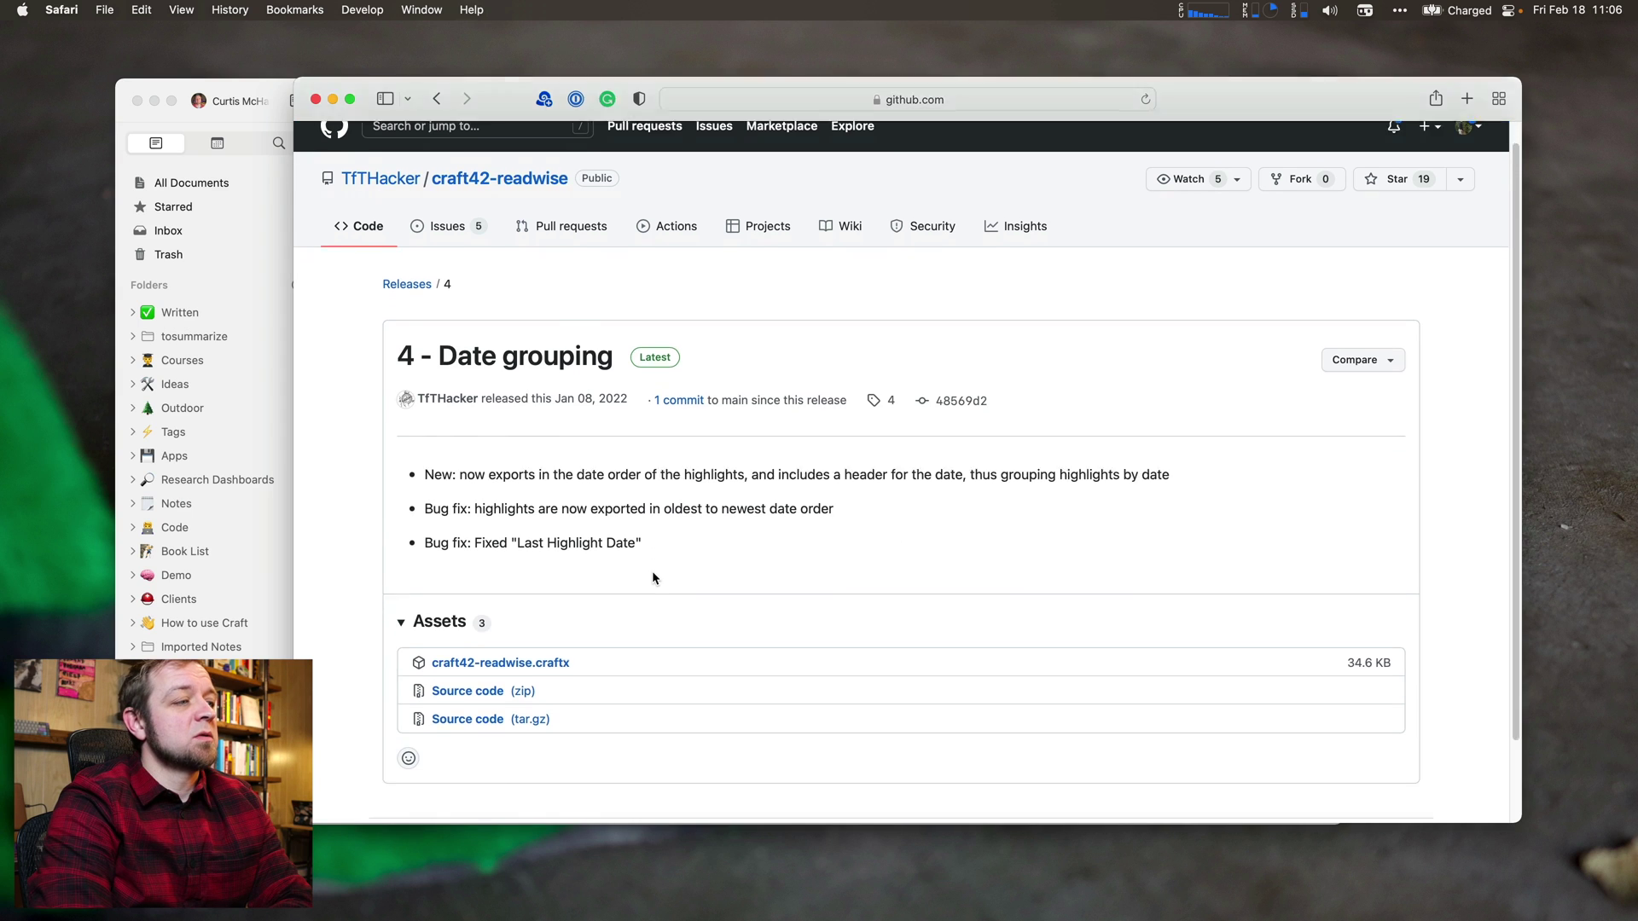
{"action": "scroll", "coordinate": [652, 578], "scroll_direction": "down", "scroll_amount": 2}
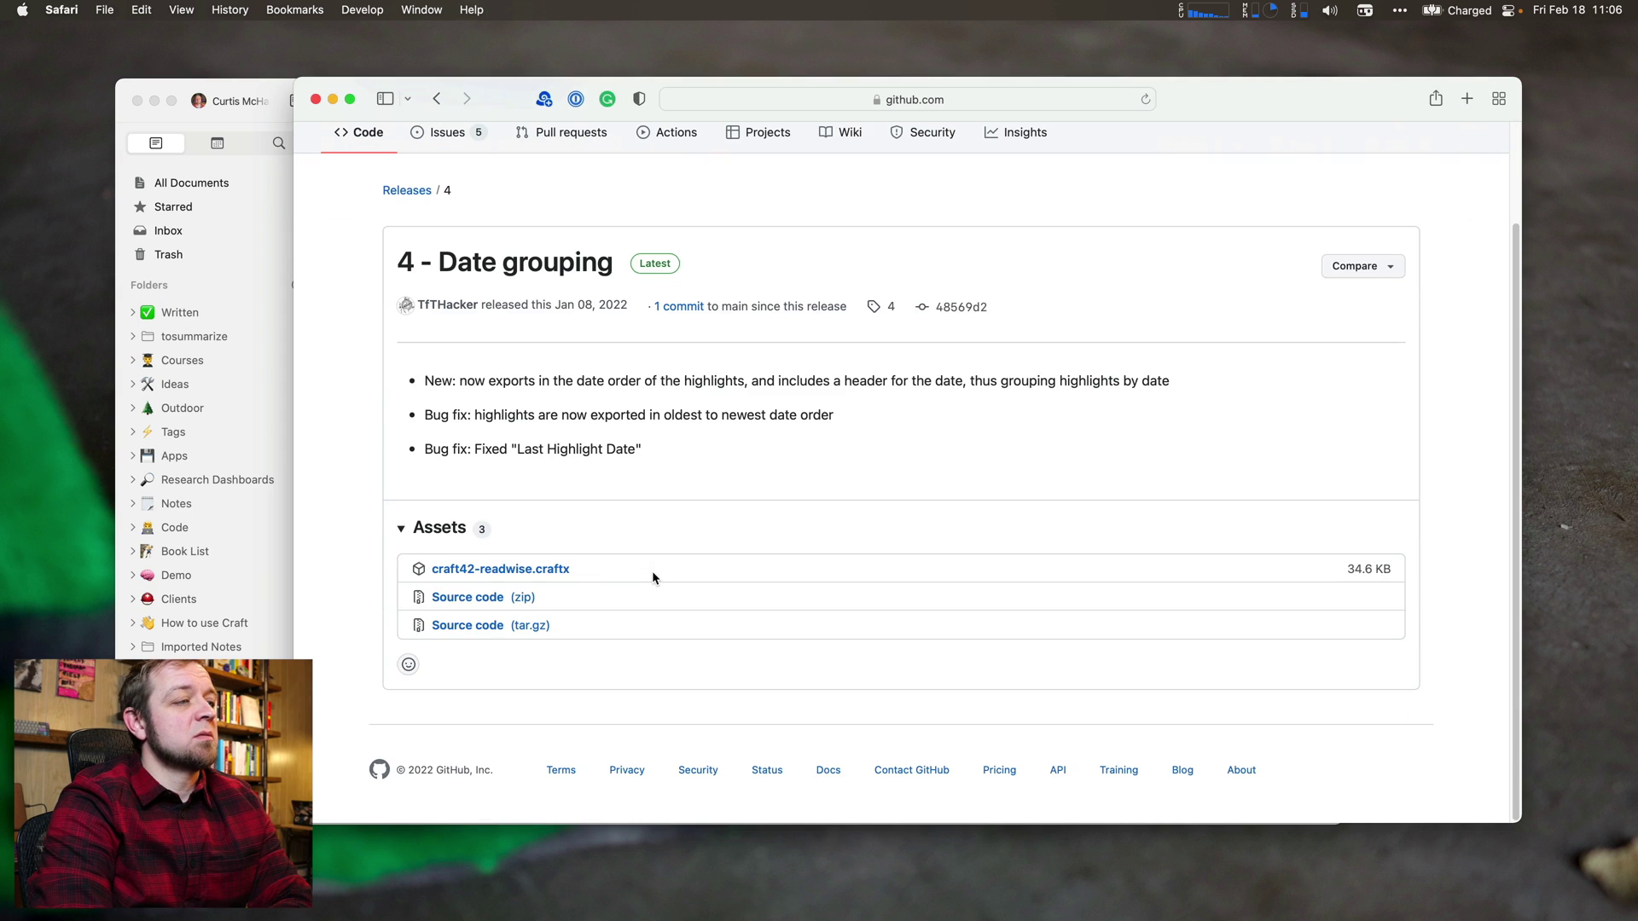
Close Safari, return to Craft, and launch the Readwise Highlights extension beside Readwise Test.
{"action": "left_click", "coordinate": [316, 100]}
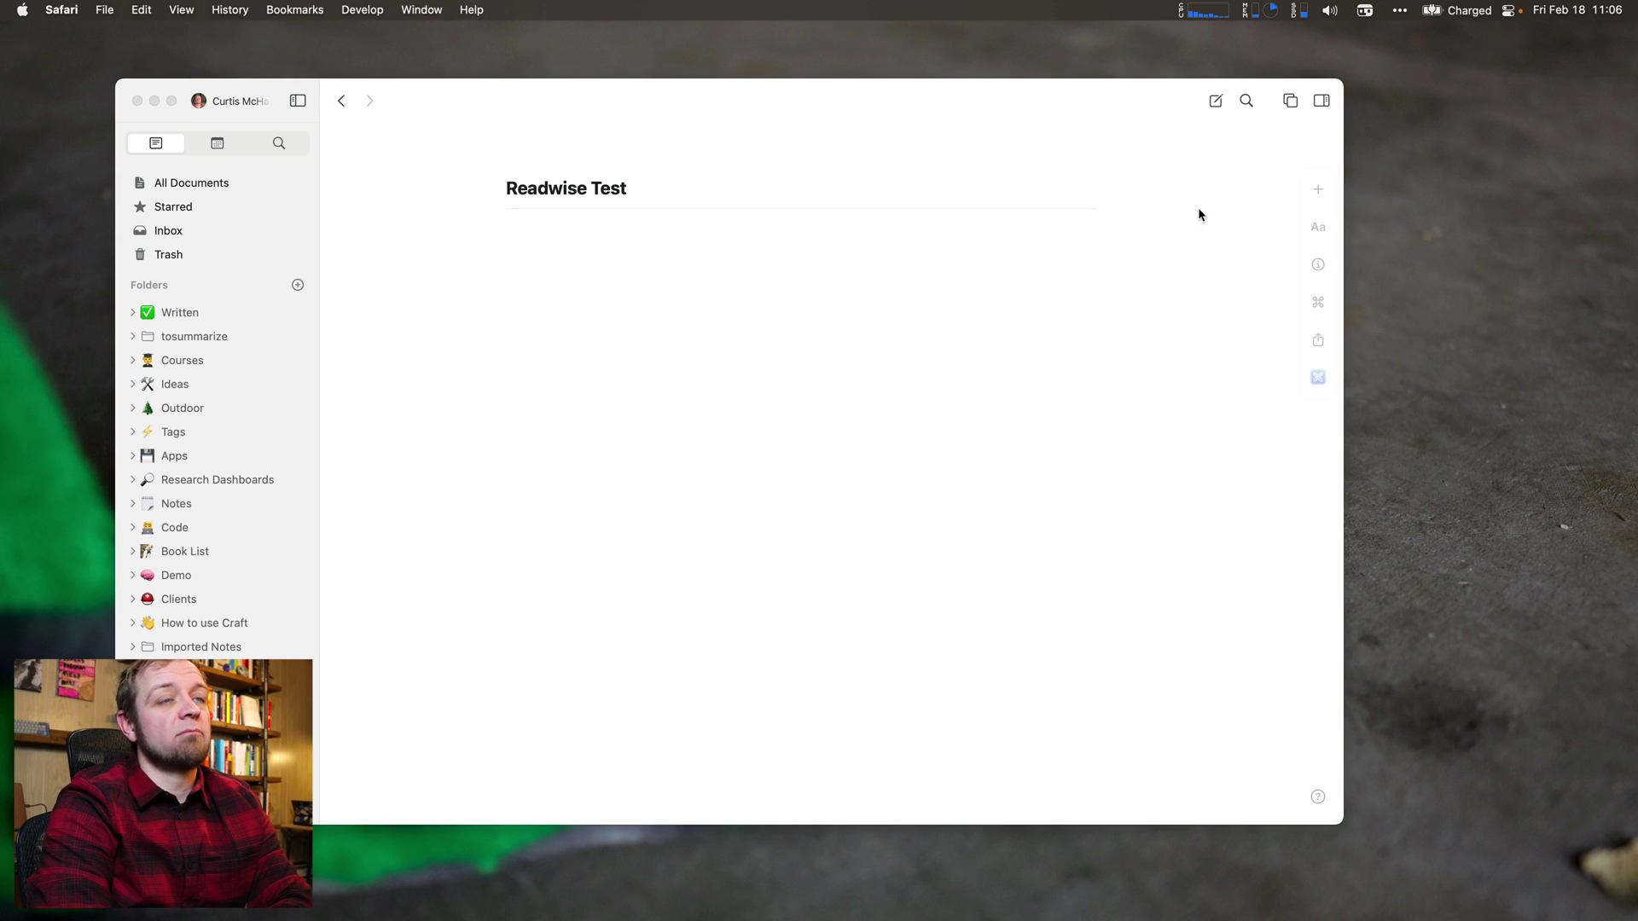
{"action": "left_click", "coordinate": [1251, 280]}
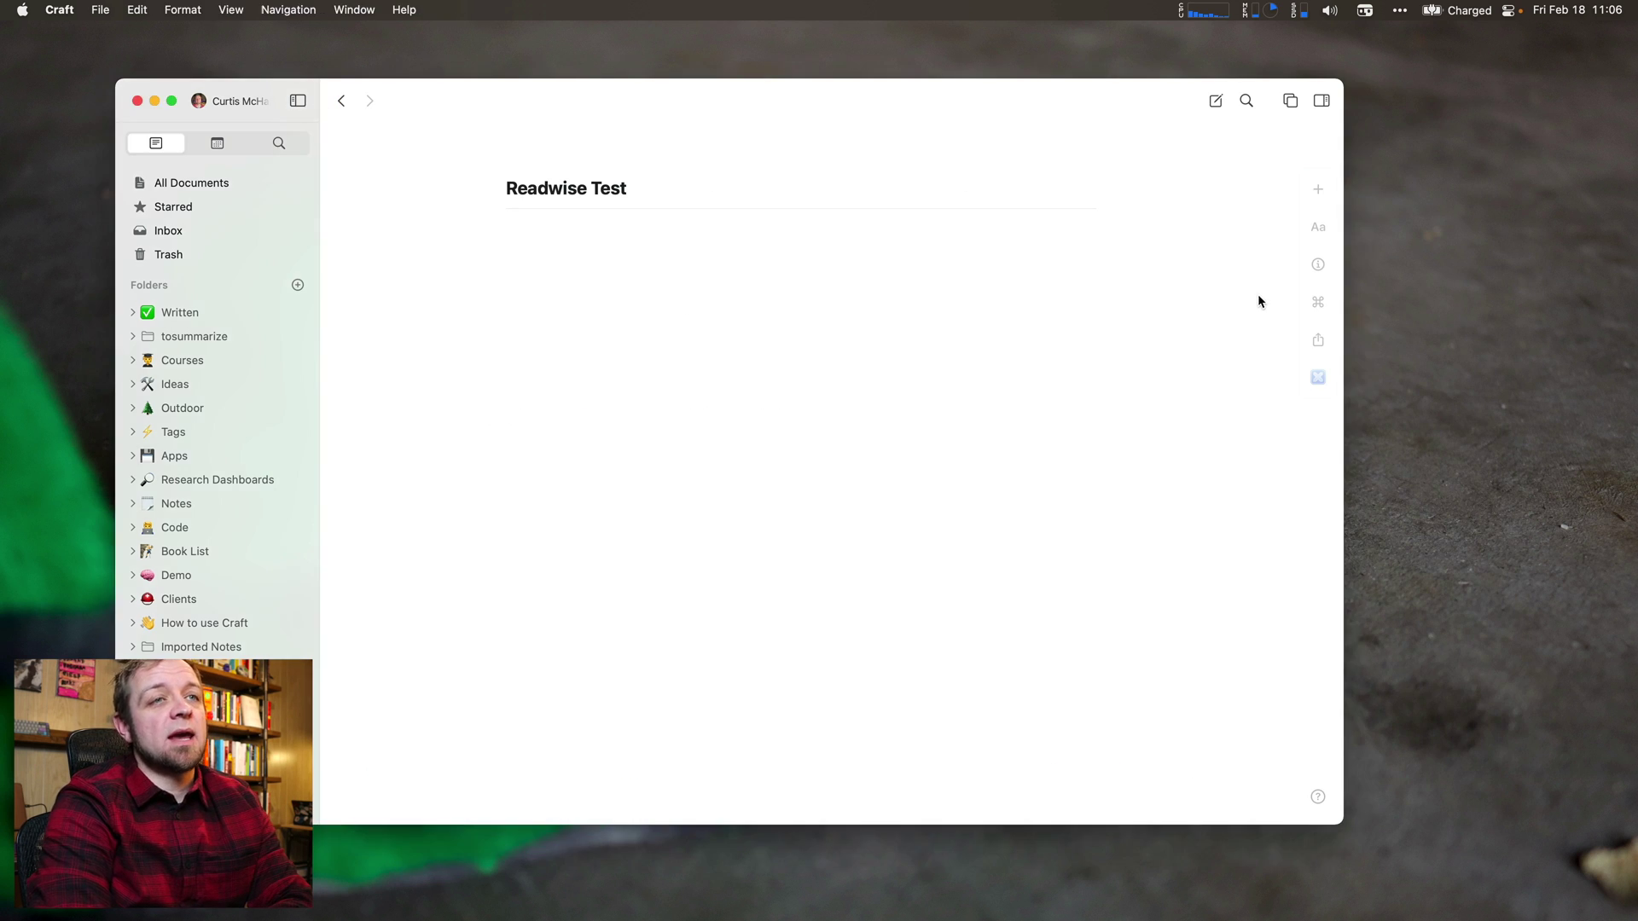
{"action": "left_click", "coordinate": [1318, 377]}
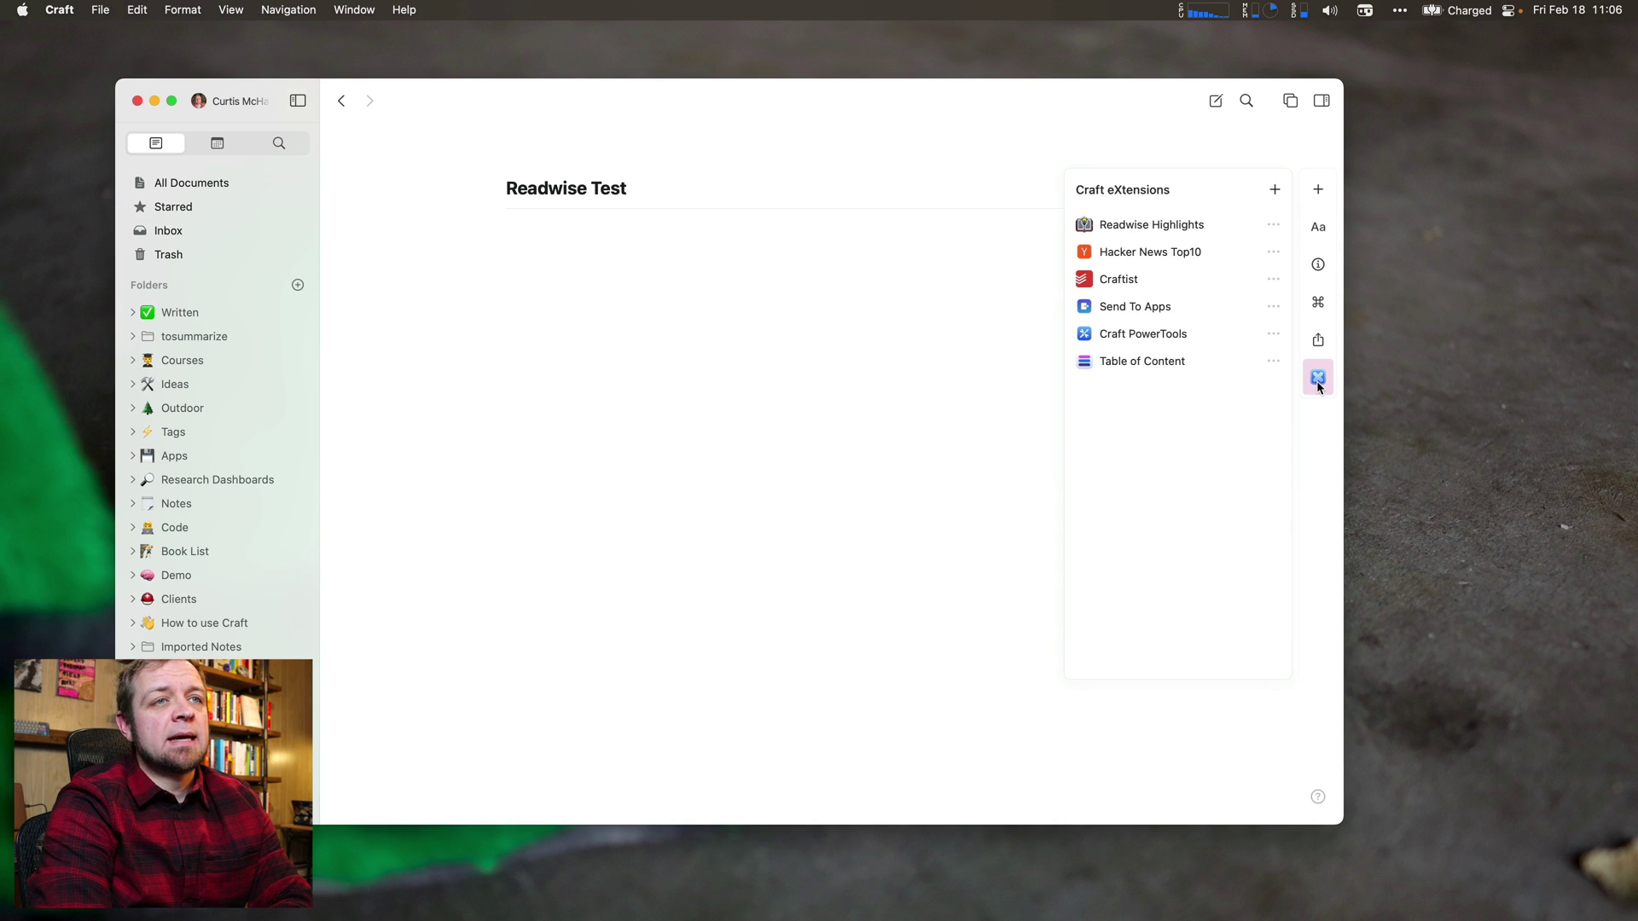
{"action": "left_click", "coordinate": [1275, 190]}
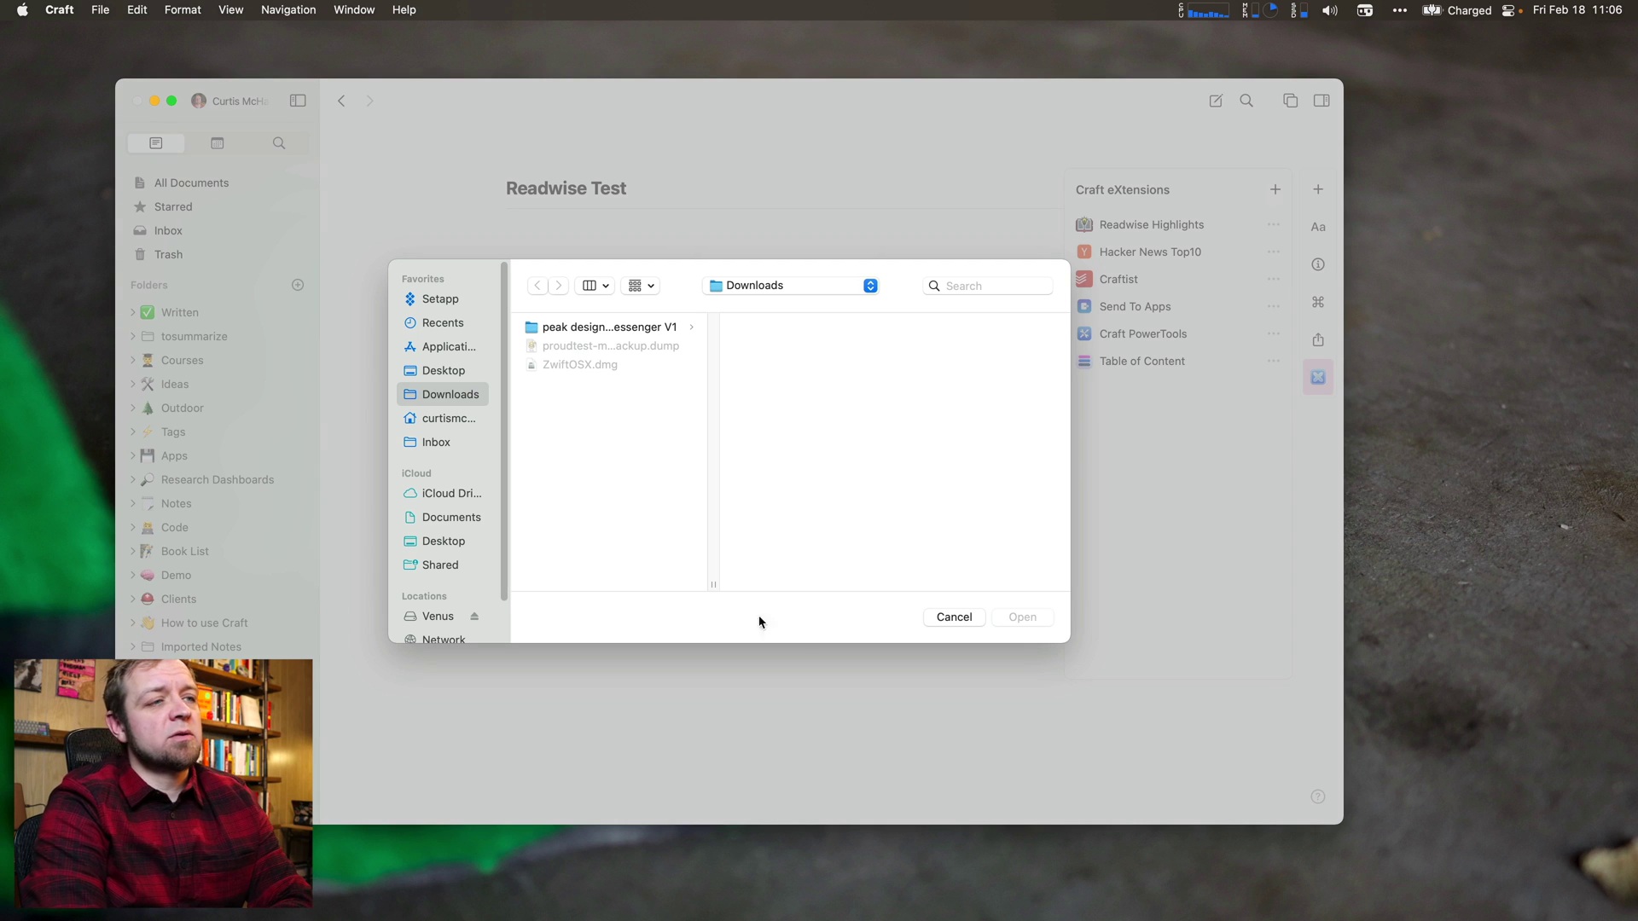
{"action": "left_click", "coordinate": [959, 620]}
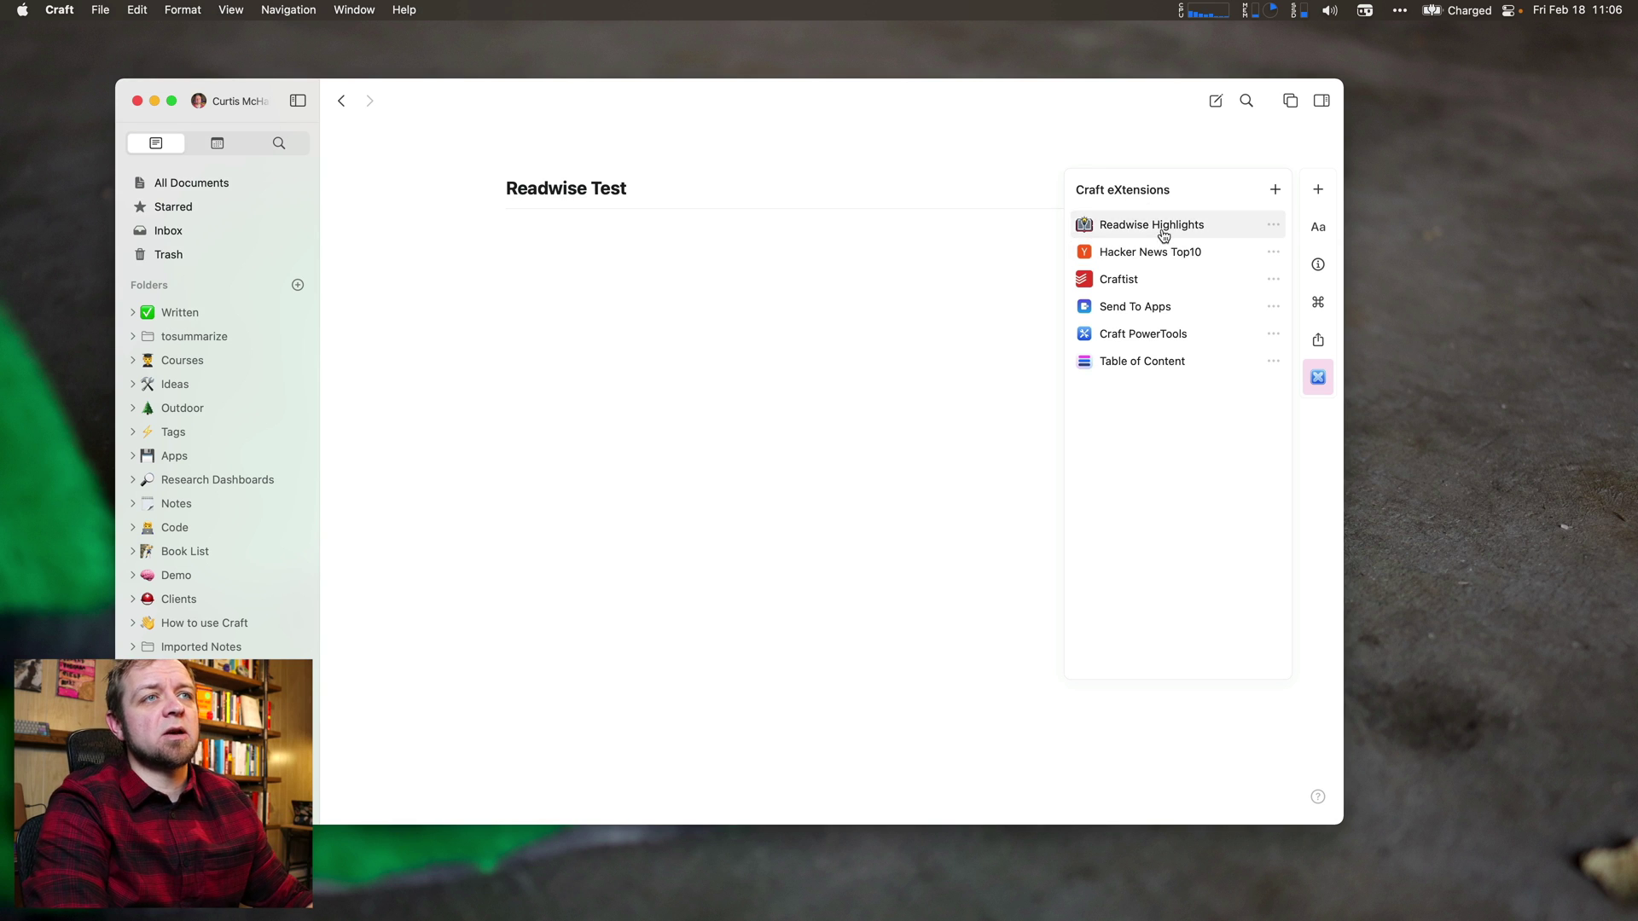
{"action": "left_click", "coordinate": [1159, 226]}
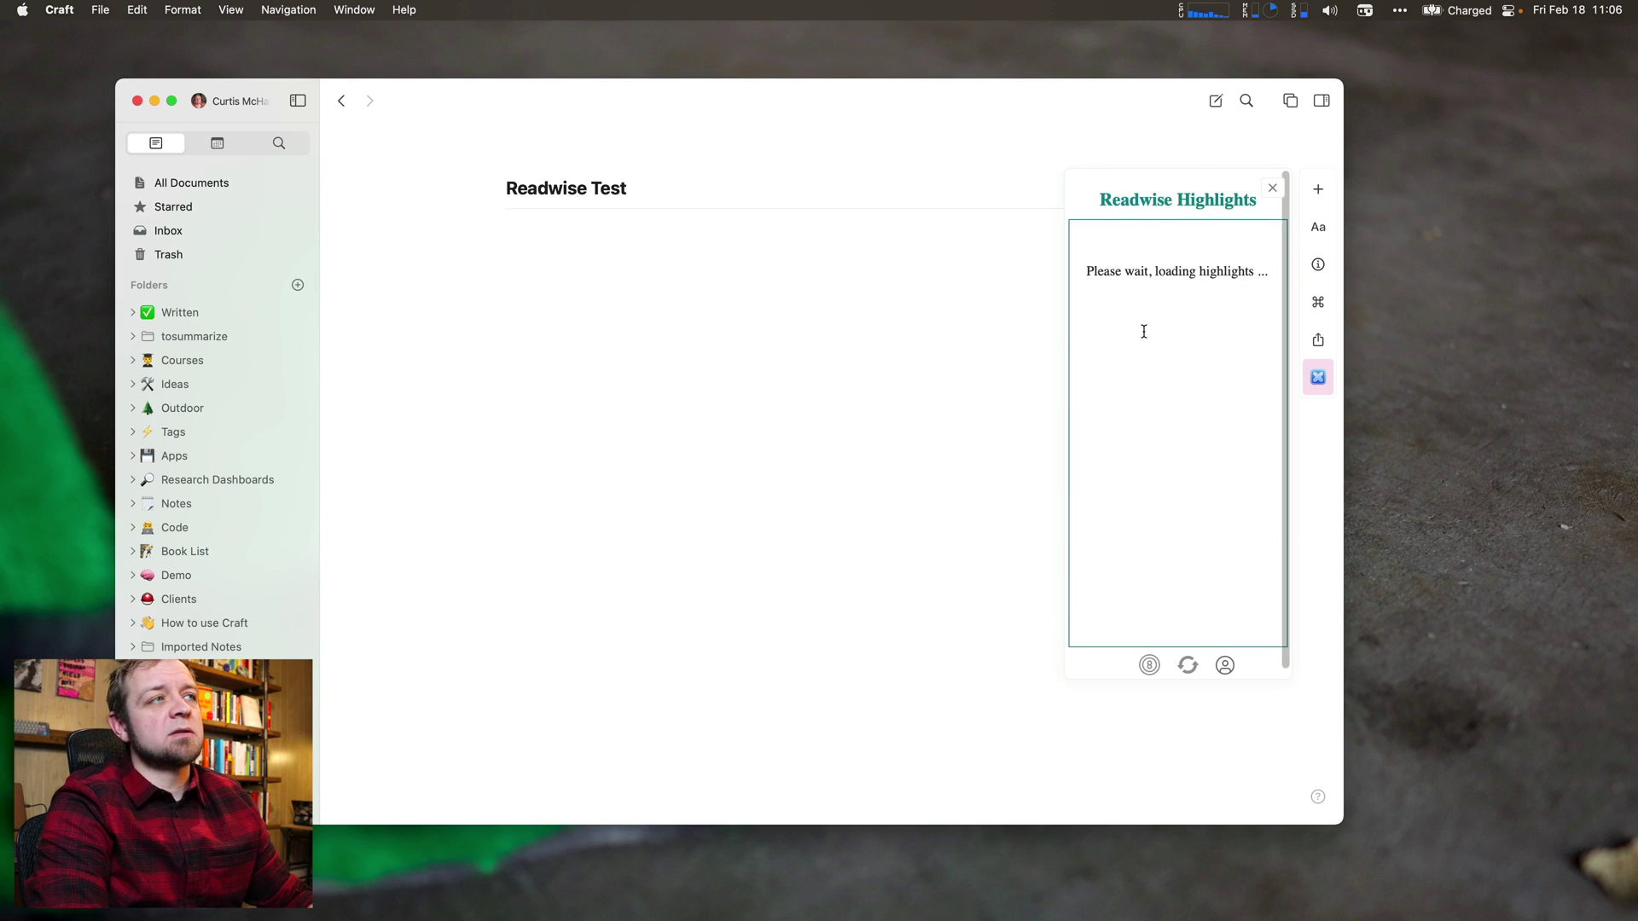
Switch to Finder and preview the api-token-in-craft.jpeg screenshot in Quick Look.
{"action": "key", "text": "super+Tab"}
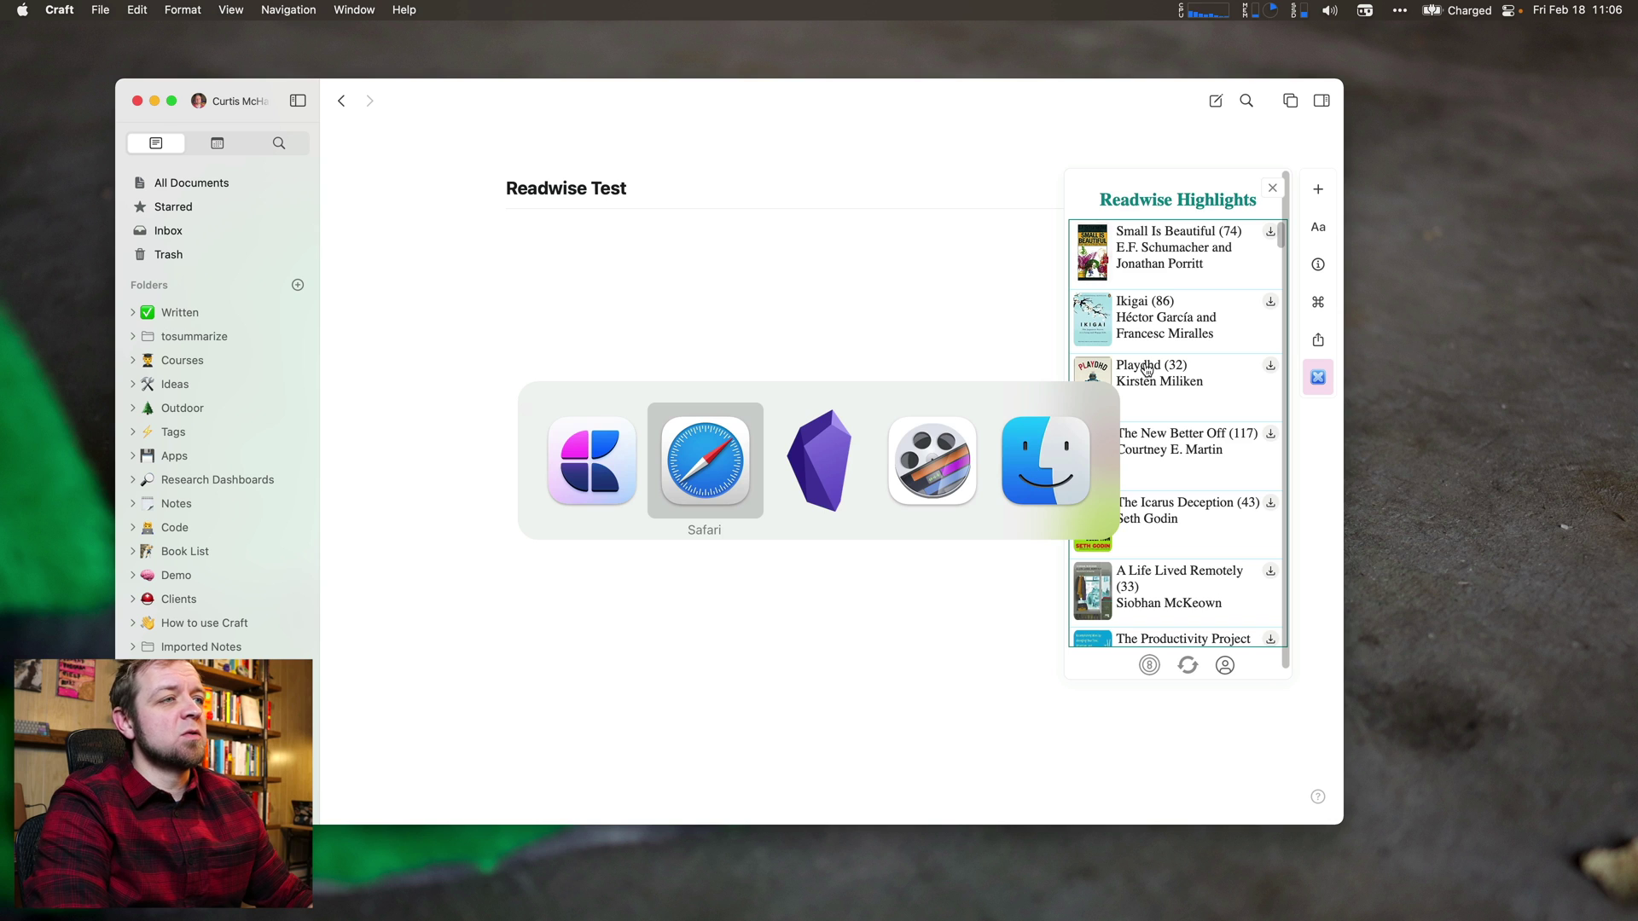
{"action": "key", "text": "super+Tab"}
{"action": "key", "text": "super+Tab"}
{"action": "key", "text": "super+Tab"}
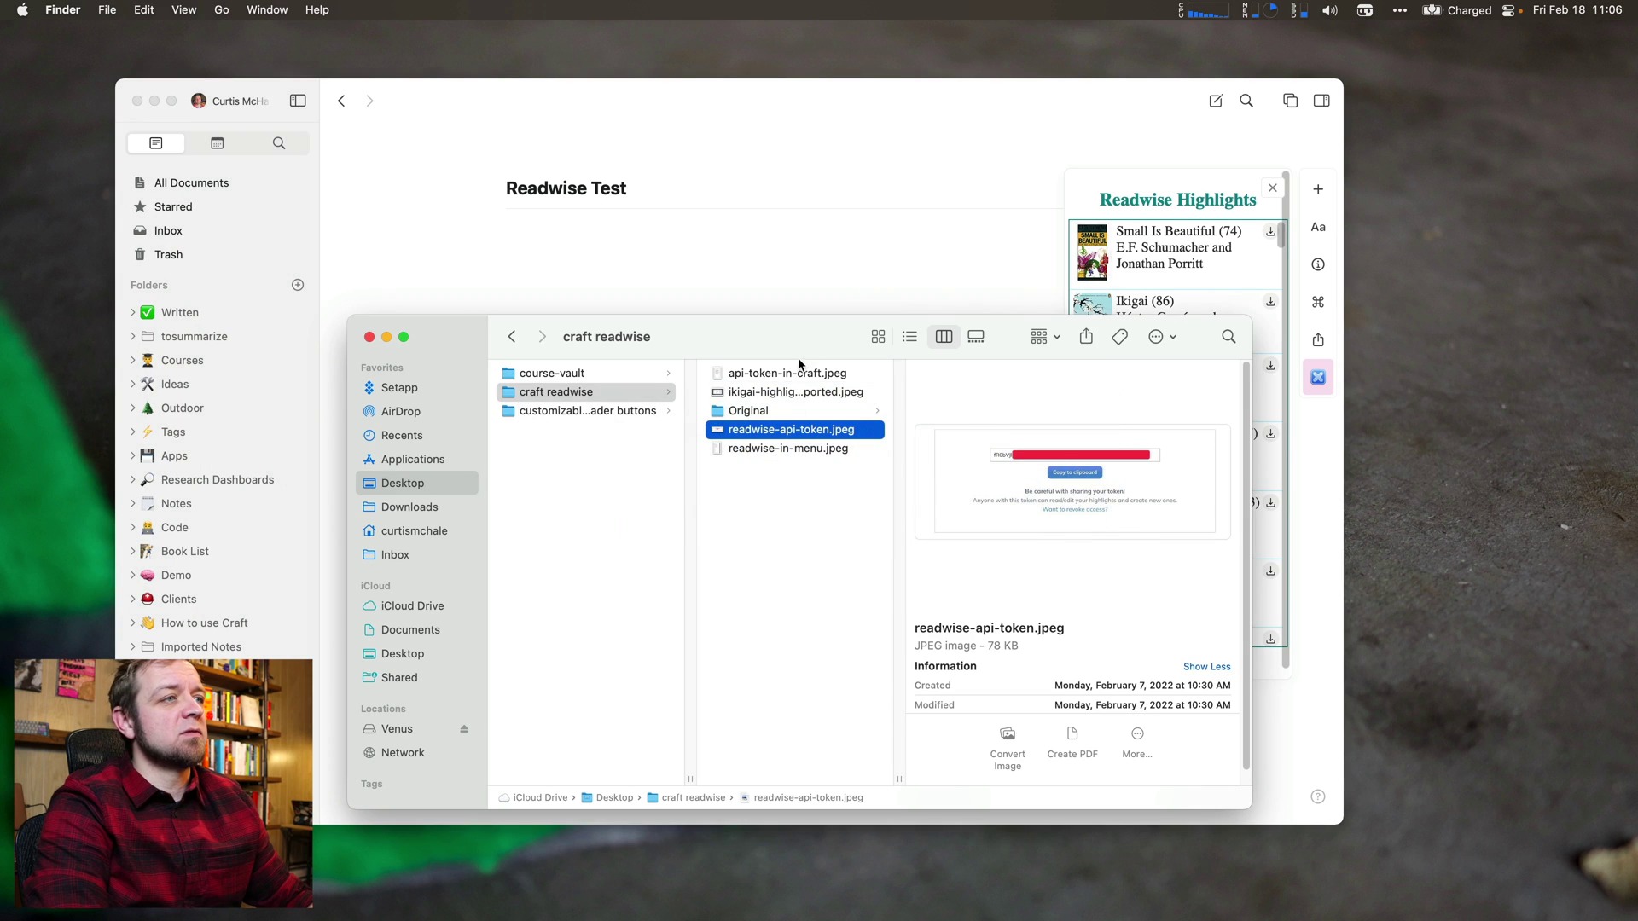
{"action": "left_click", "coordinate": [794, 373]}
{"action": "key", "text": "space"}
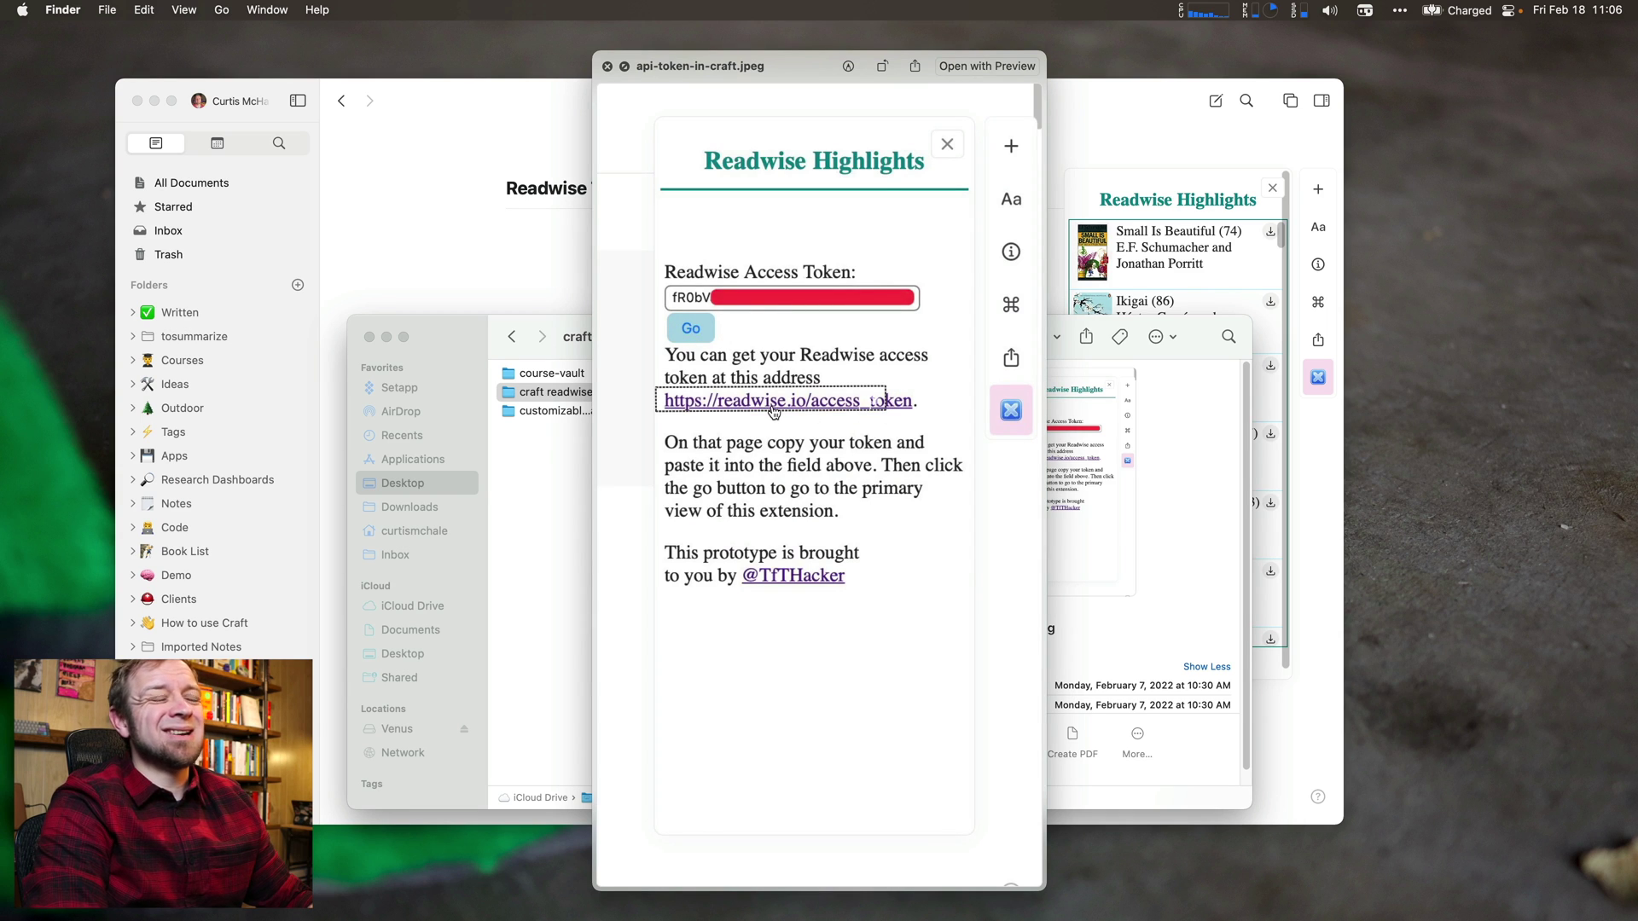
{"action": "key", "text": "space"}
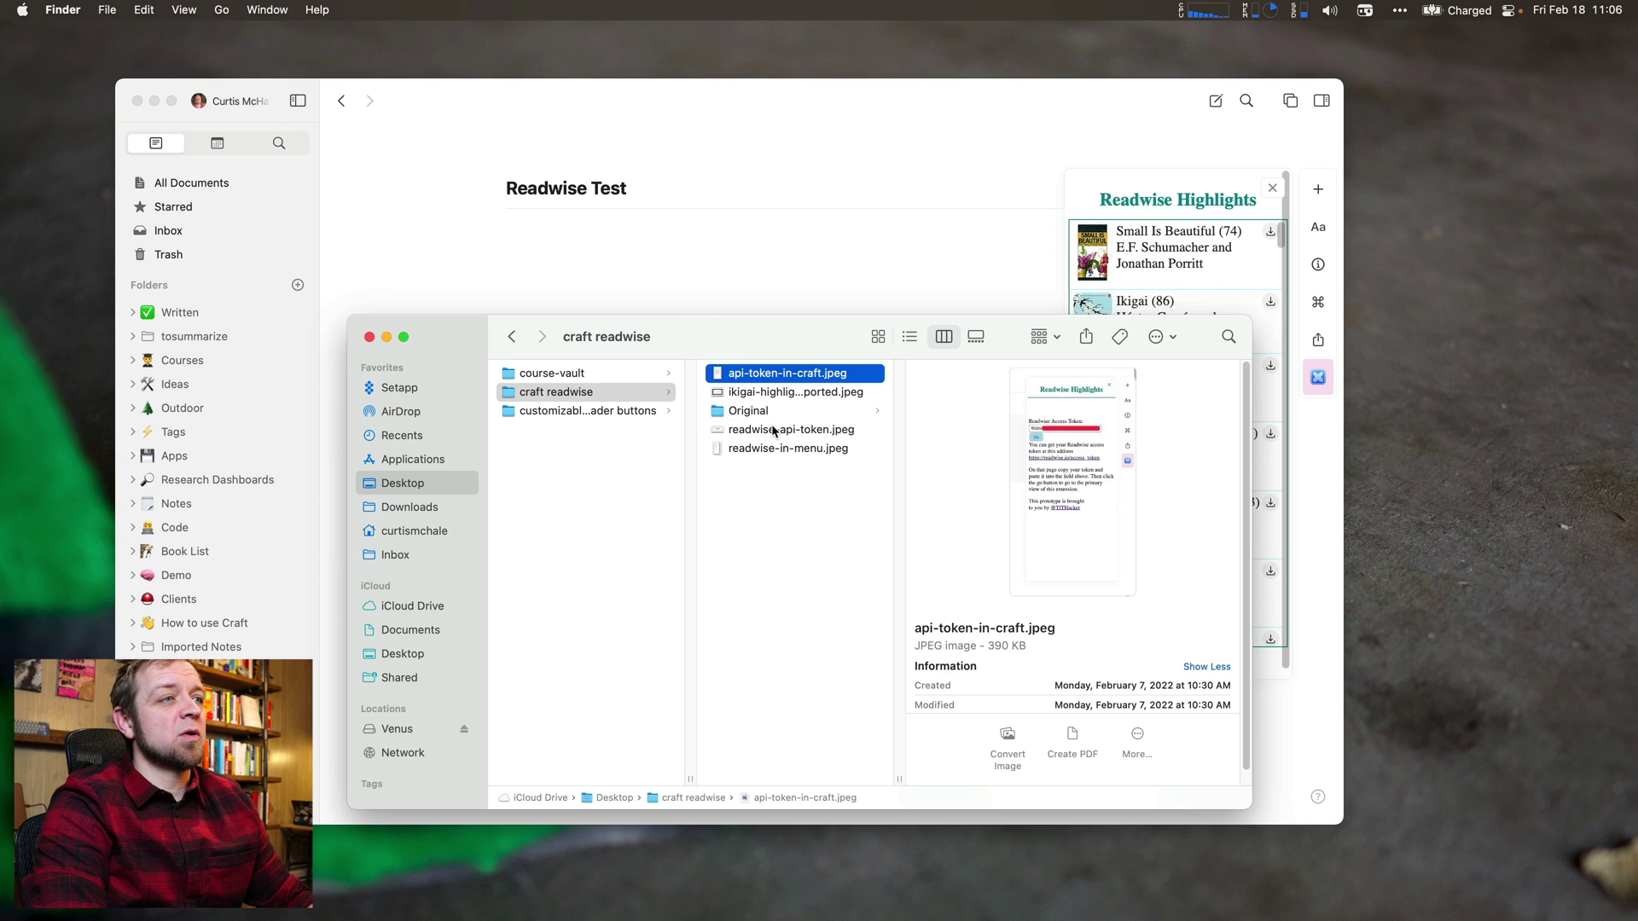
Preview readwise-api-token.jpeg, recheck api-token-in-craft.jpeg, then return to the Craft window.
{"action": "left_click", "coordinate": [774, 431]}
{"action": "key", "text": "space"}
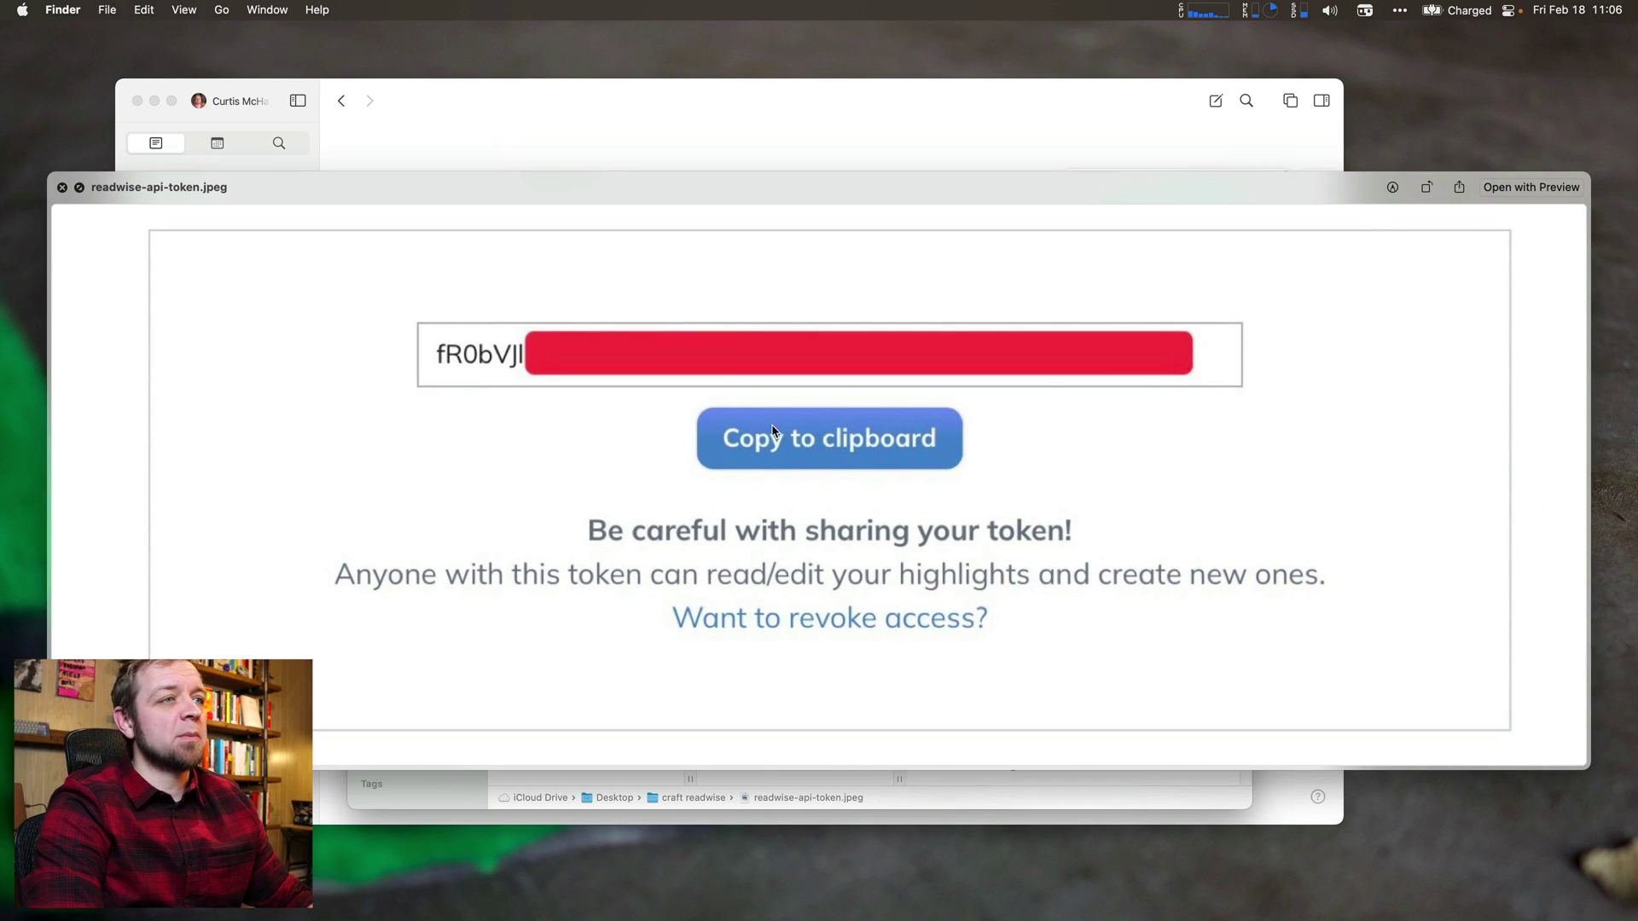
{"action": "key", "text": "space"}
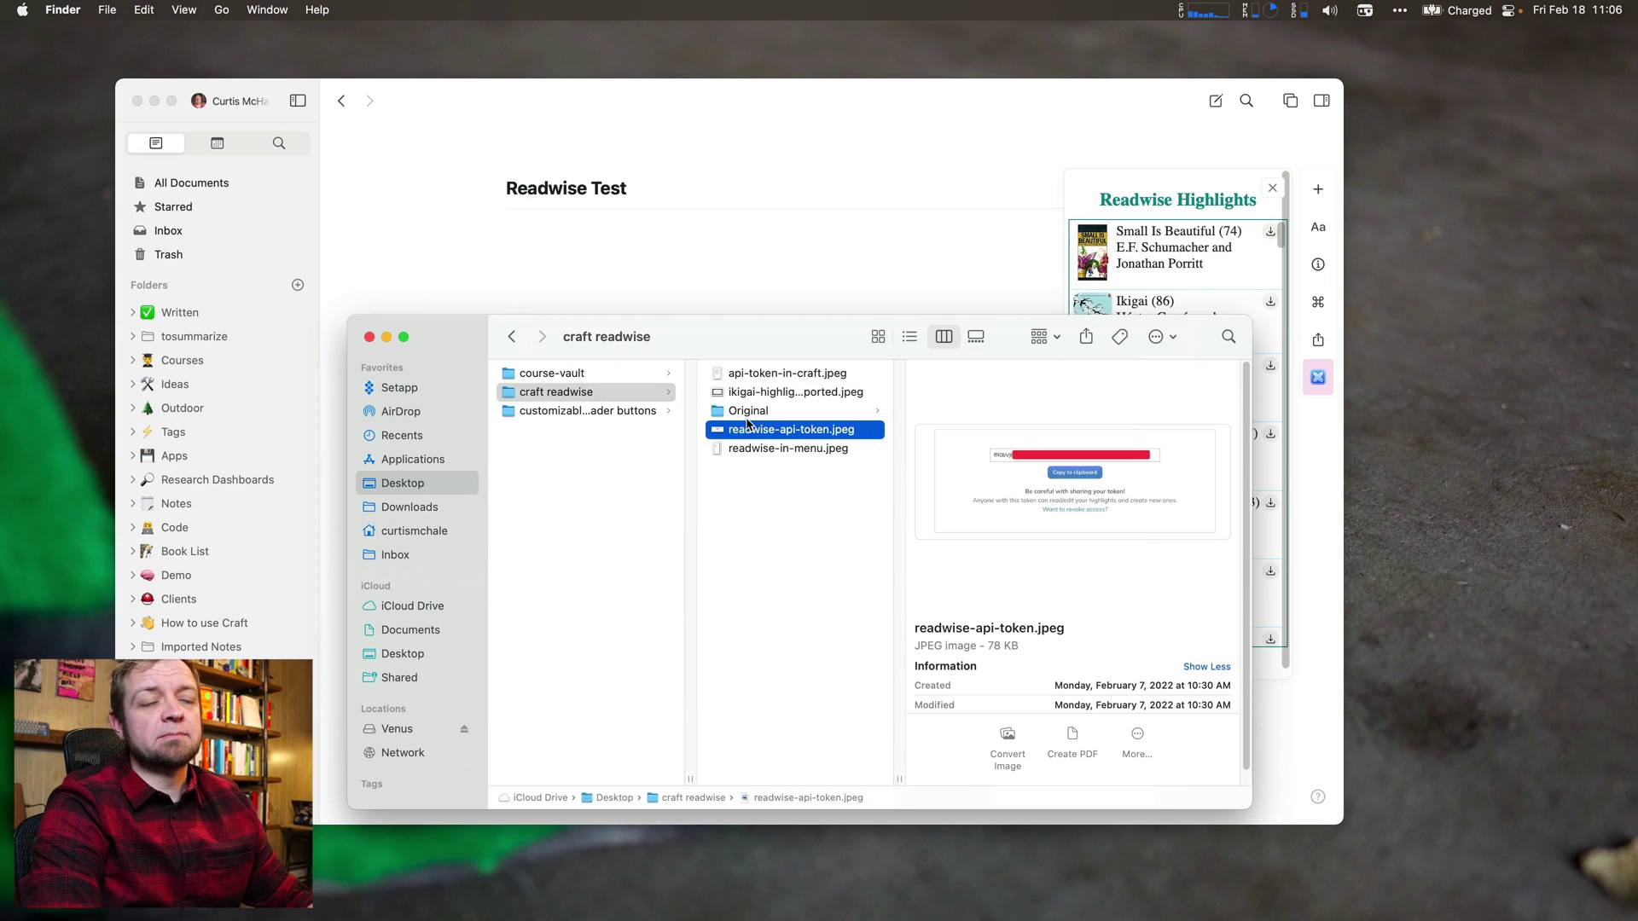
{"action": "left_click", "coordinate": [776, 376]}
{"action": "key", "text": "space"}
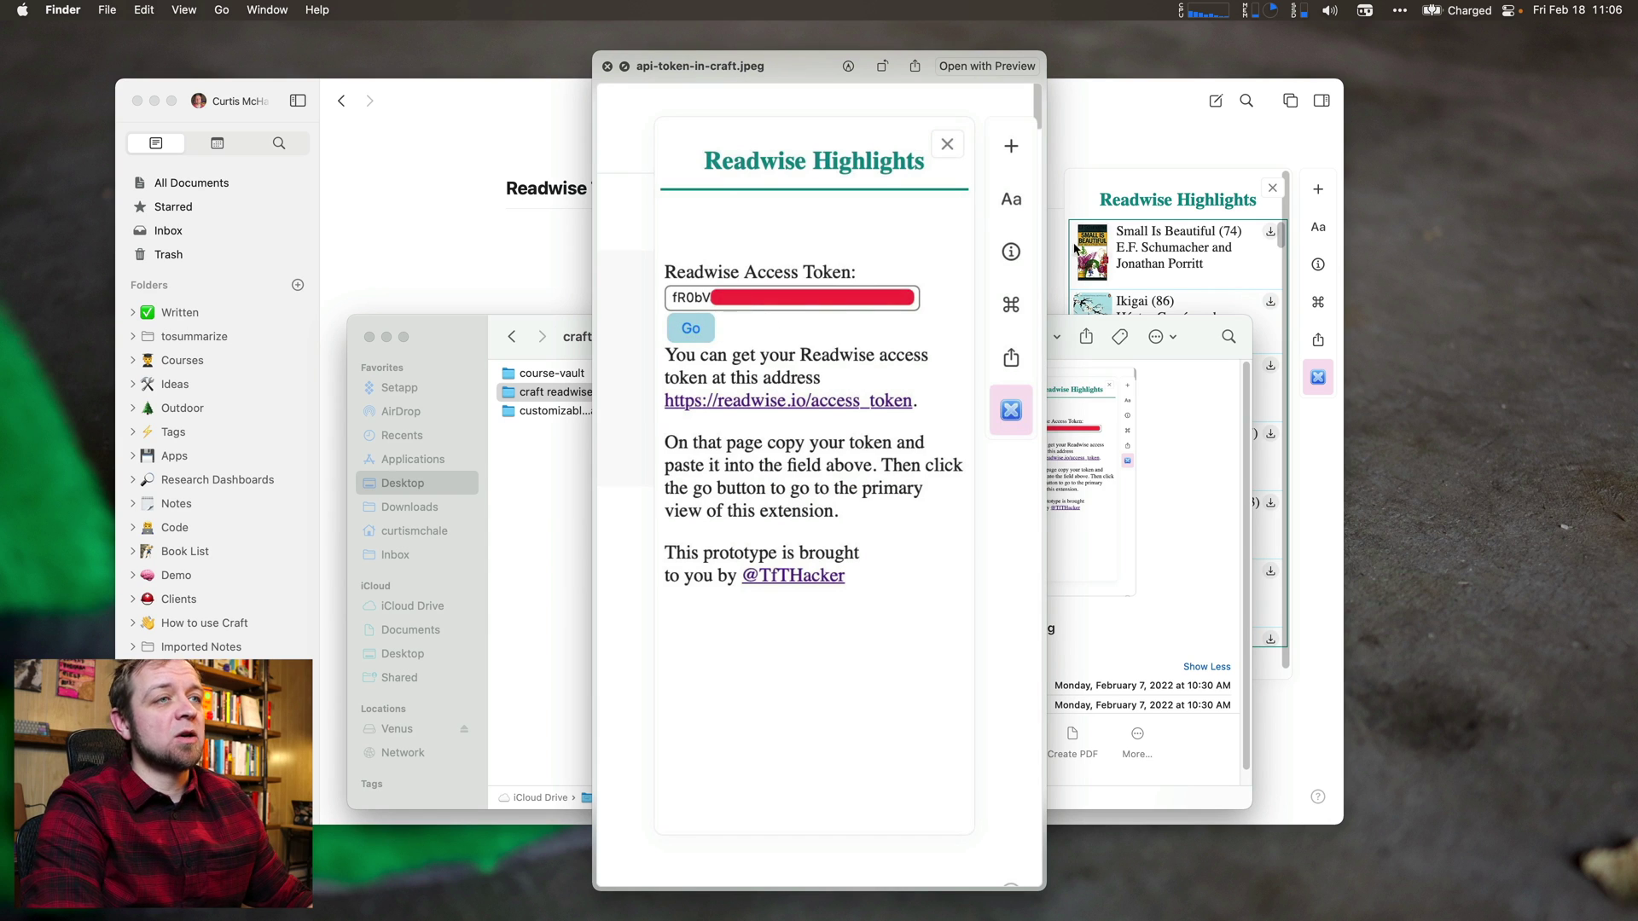
{"action": "left_click", "coordinate": [1156, 121]}
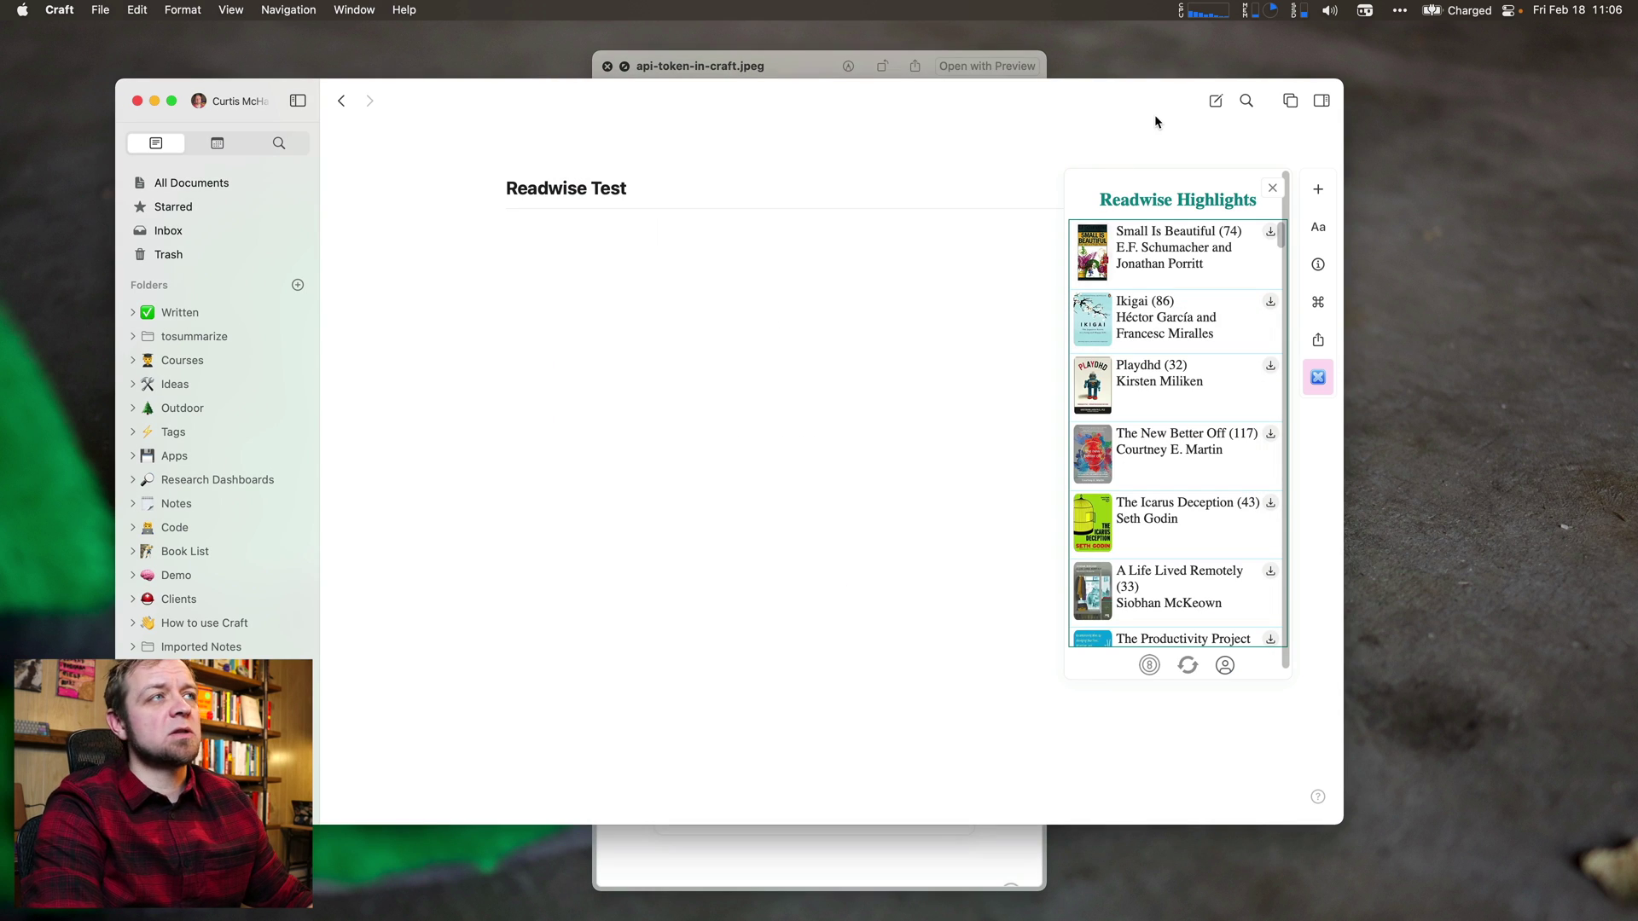
Close the preview, refresh the Readwise book list, and import Ikigai's 86 highlights.
{"action": "left_click", "coordinate": [605, 65]}
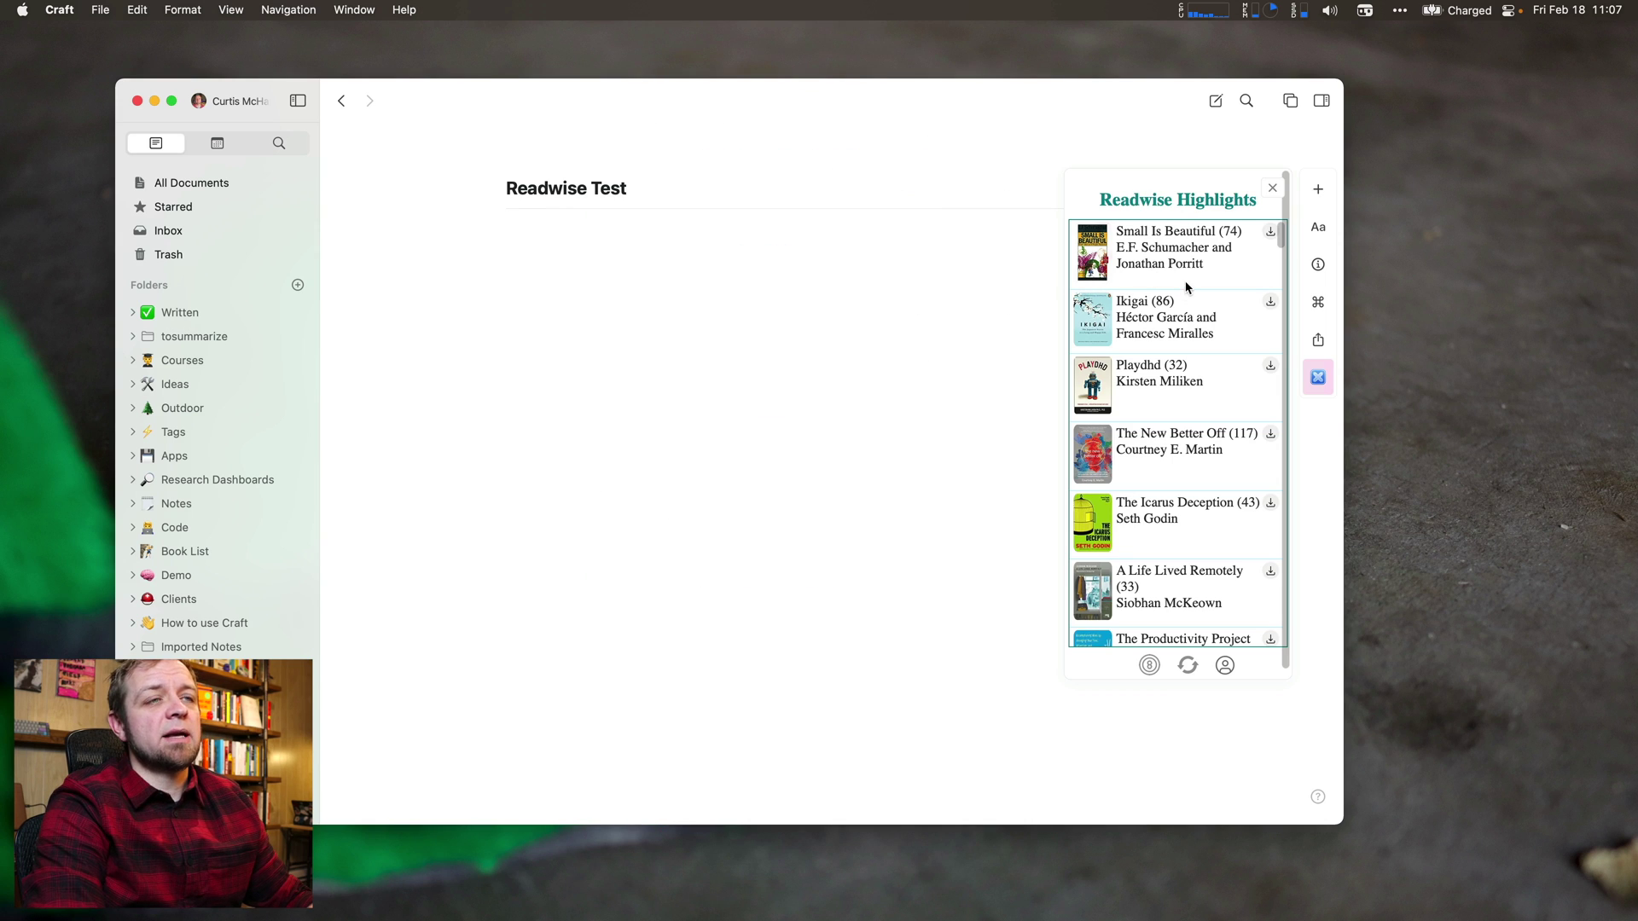
{"action": "left_click", "coordinate": [1188, 665]}
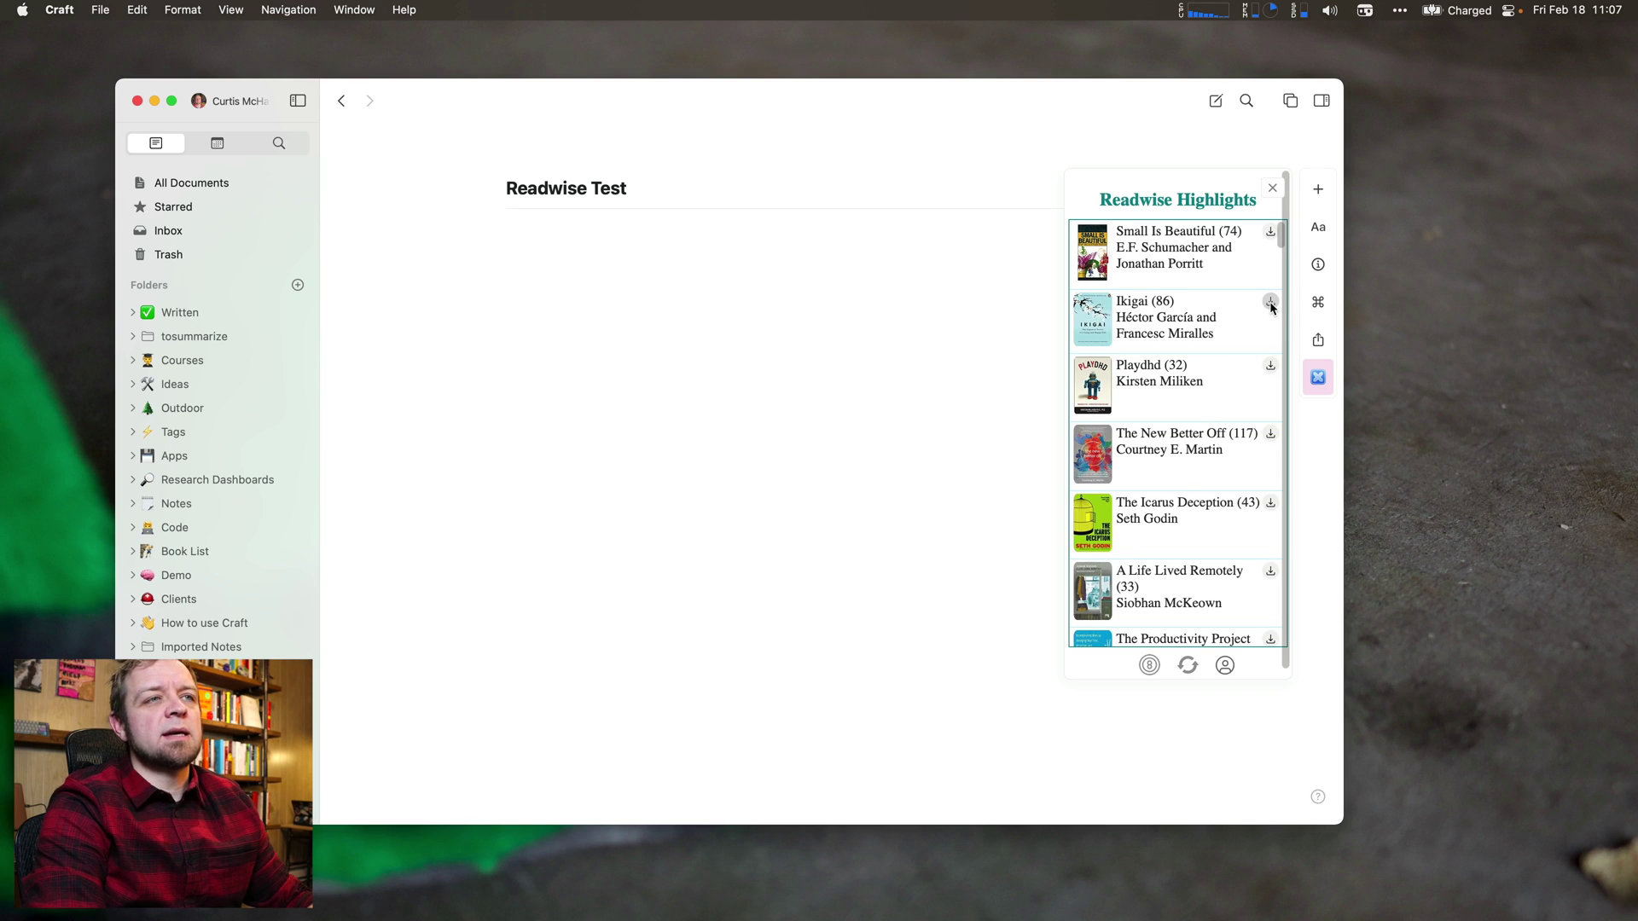
{"action": "left_click", "coordinate": [1271, 303]}
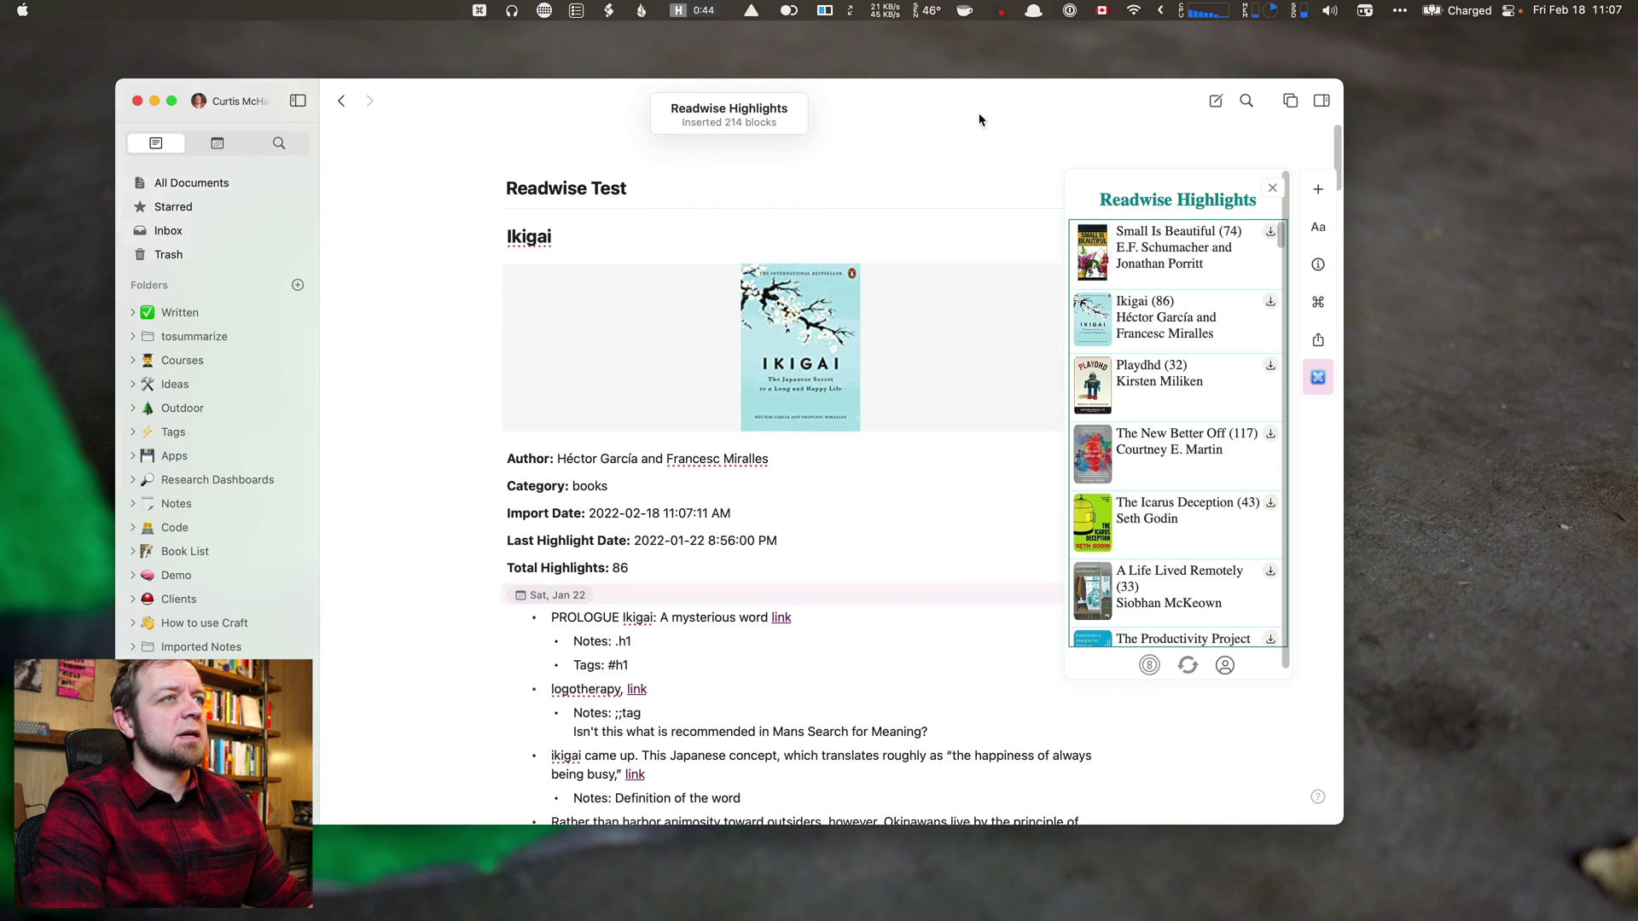
{"action": "left_click", "coordinate": [1272, 190]}
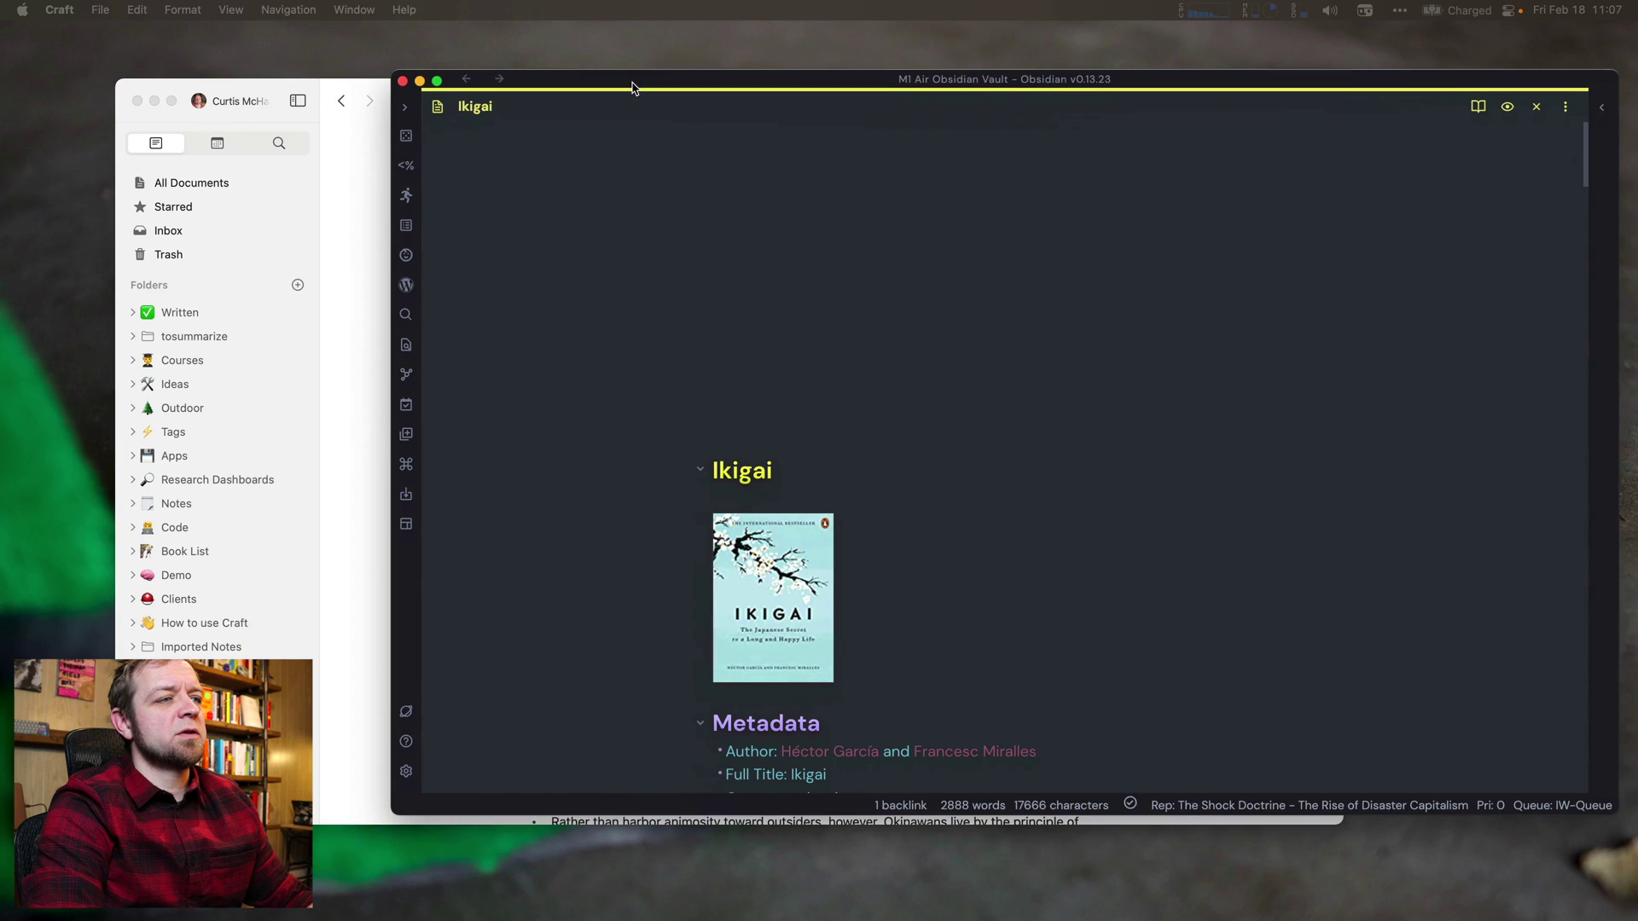
{"action": "scroll", "coordinate": [886, 412], "scroll_direction": "down", "scroll_amount": 5}
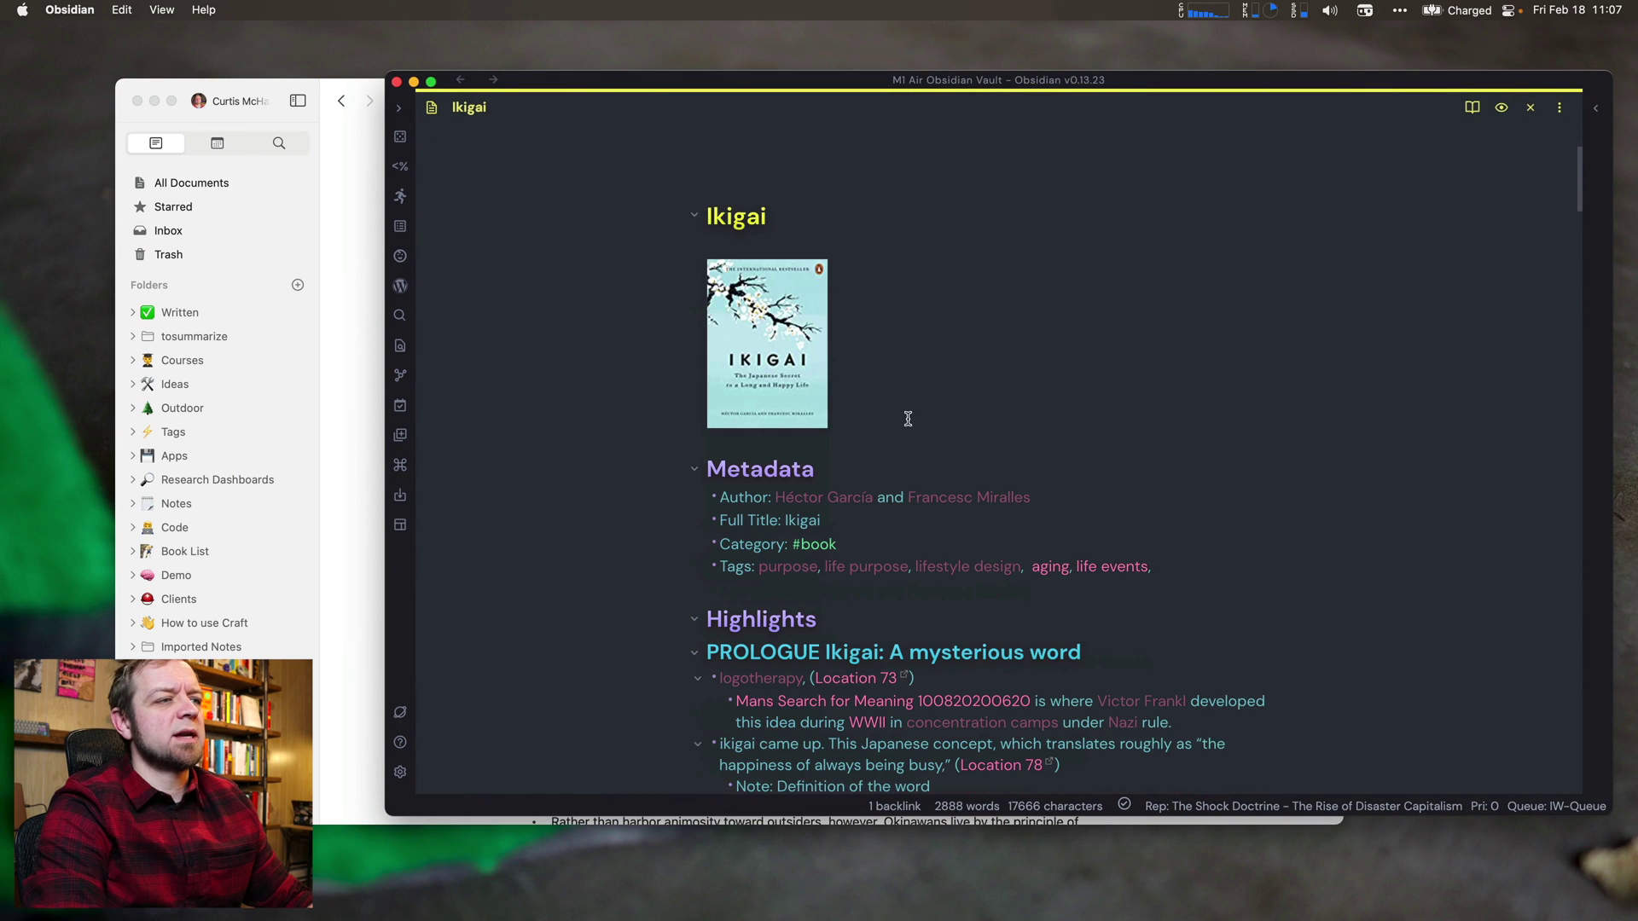
{"action": "scroll", "coordinate": [913, 421], "scroll_direction": "down", "scroll_amount": 1}
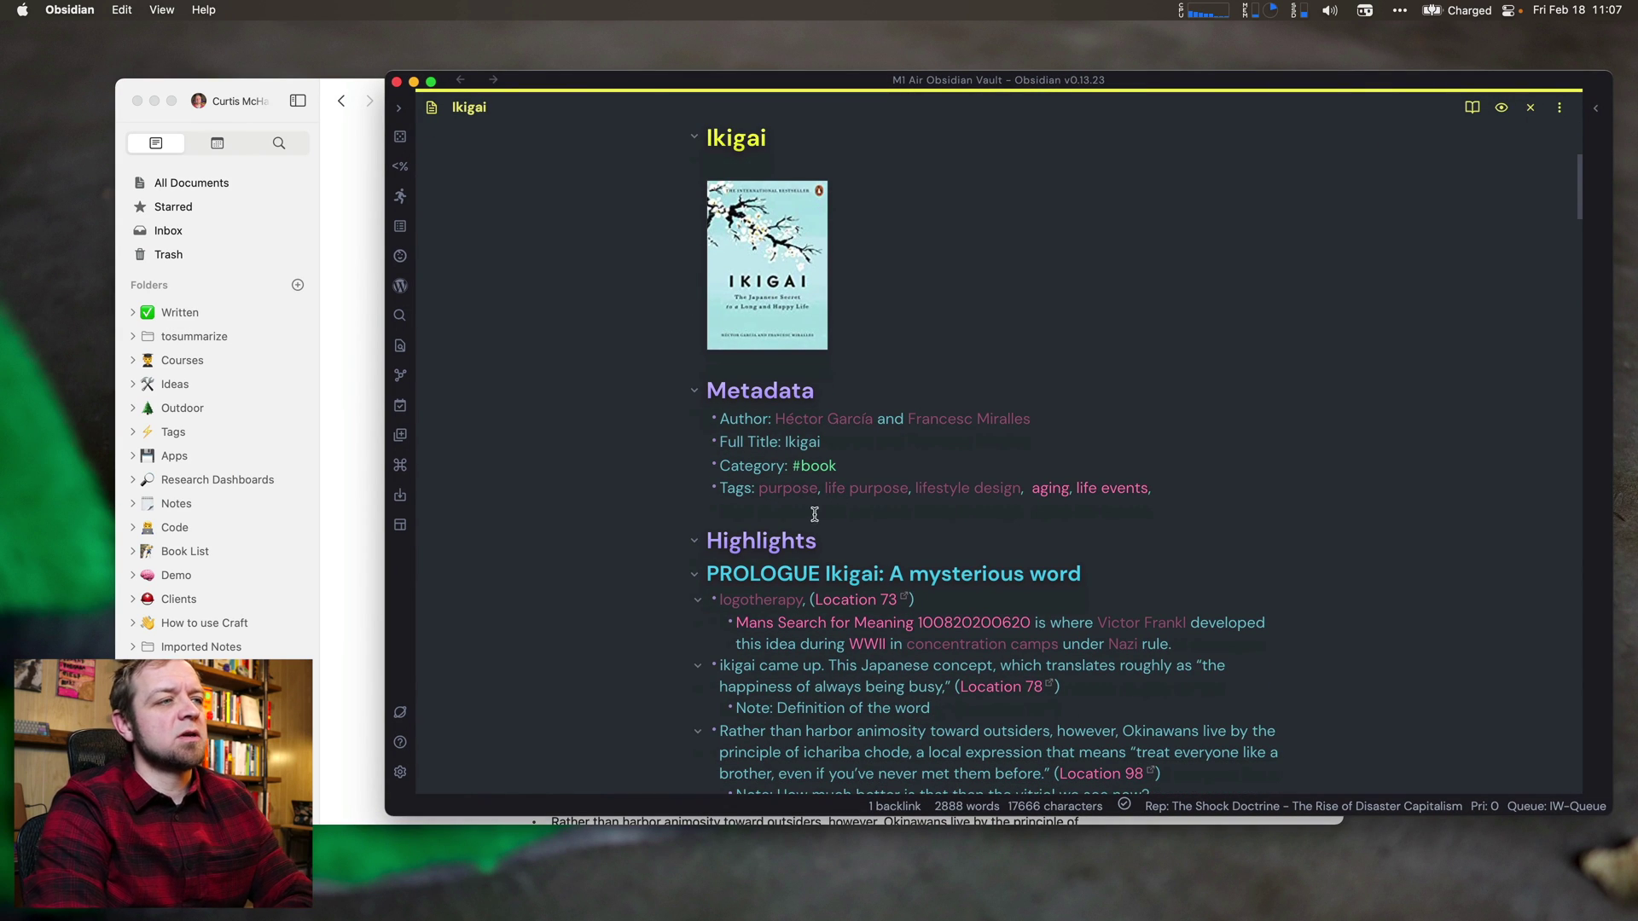
{"action": "left_click", "coordinate": [724, 573]}
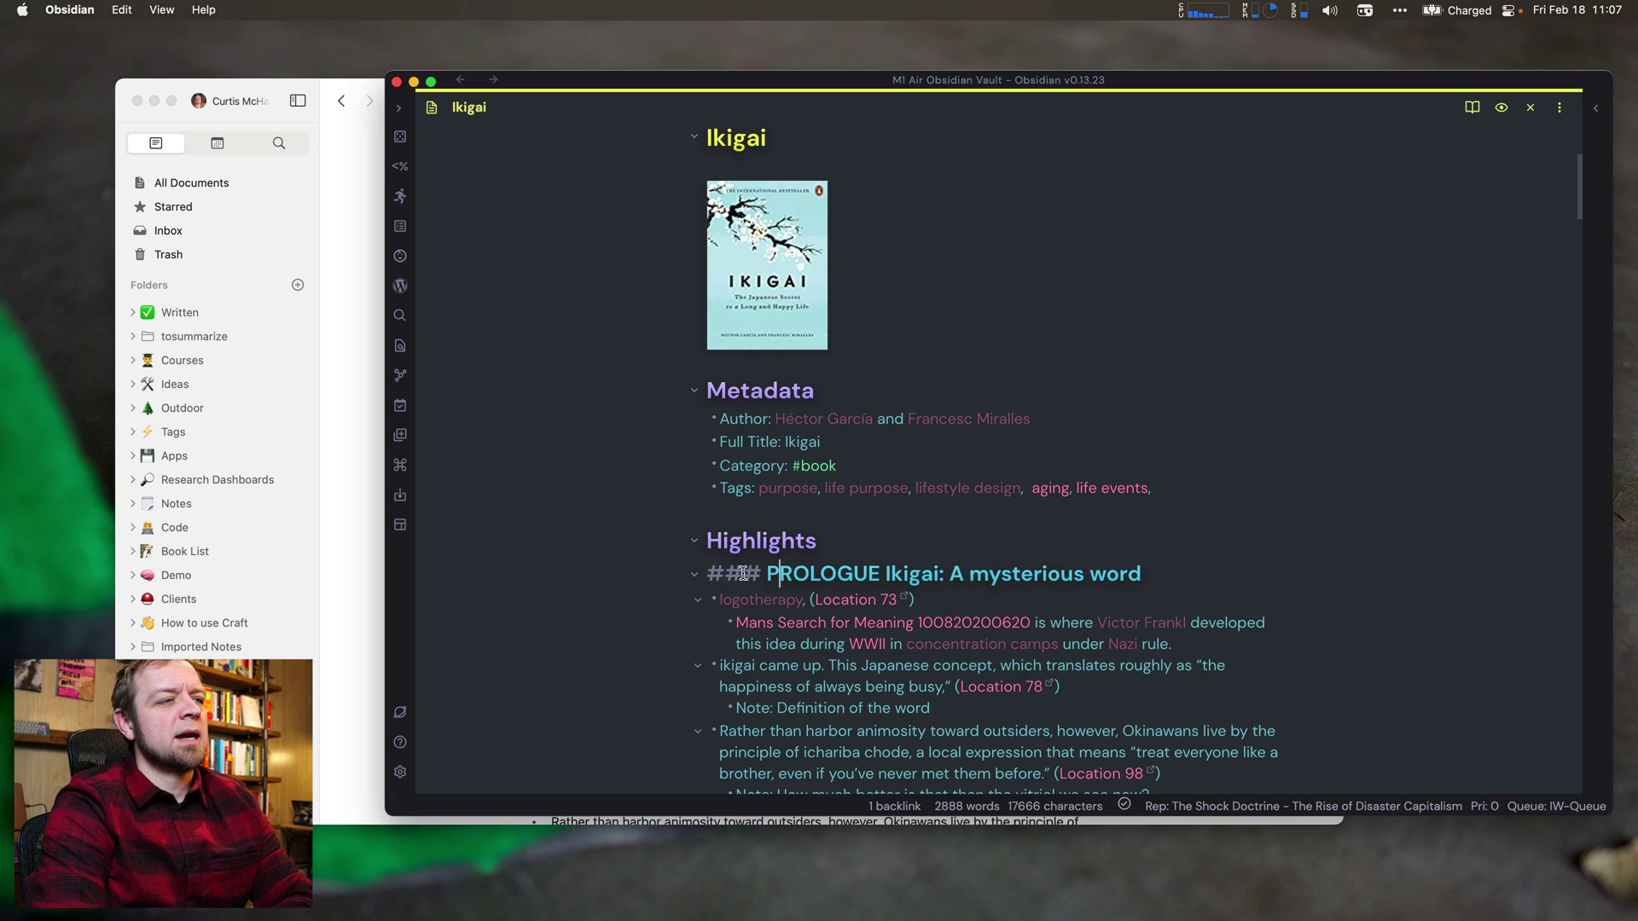
{"action": "scroll", "coordinate": [850, 576], "scroll_direction": "down", "scroll_amount": 3}
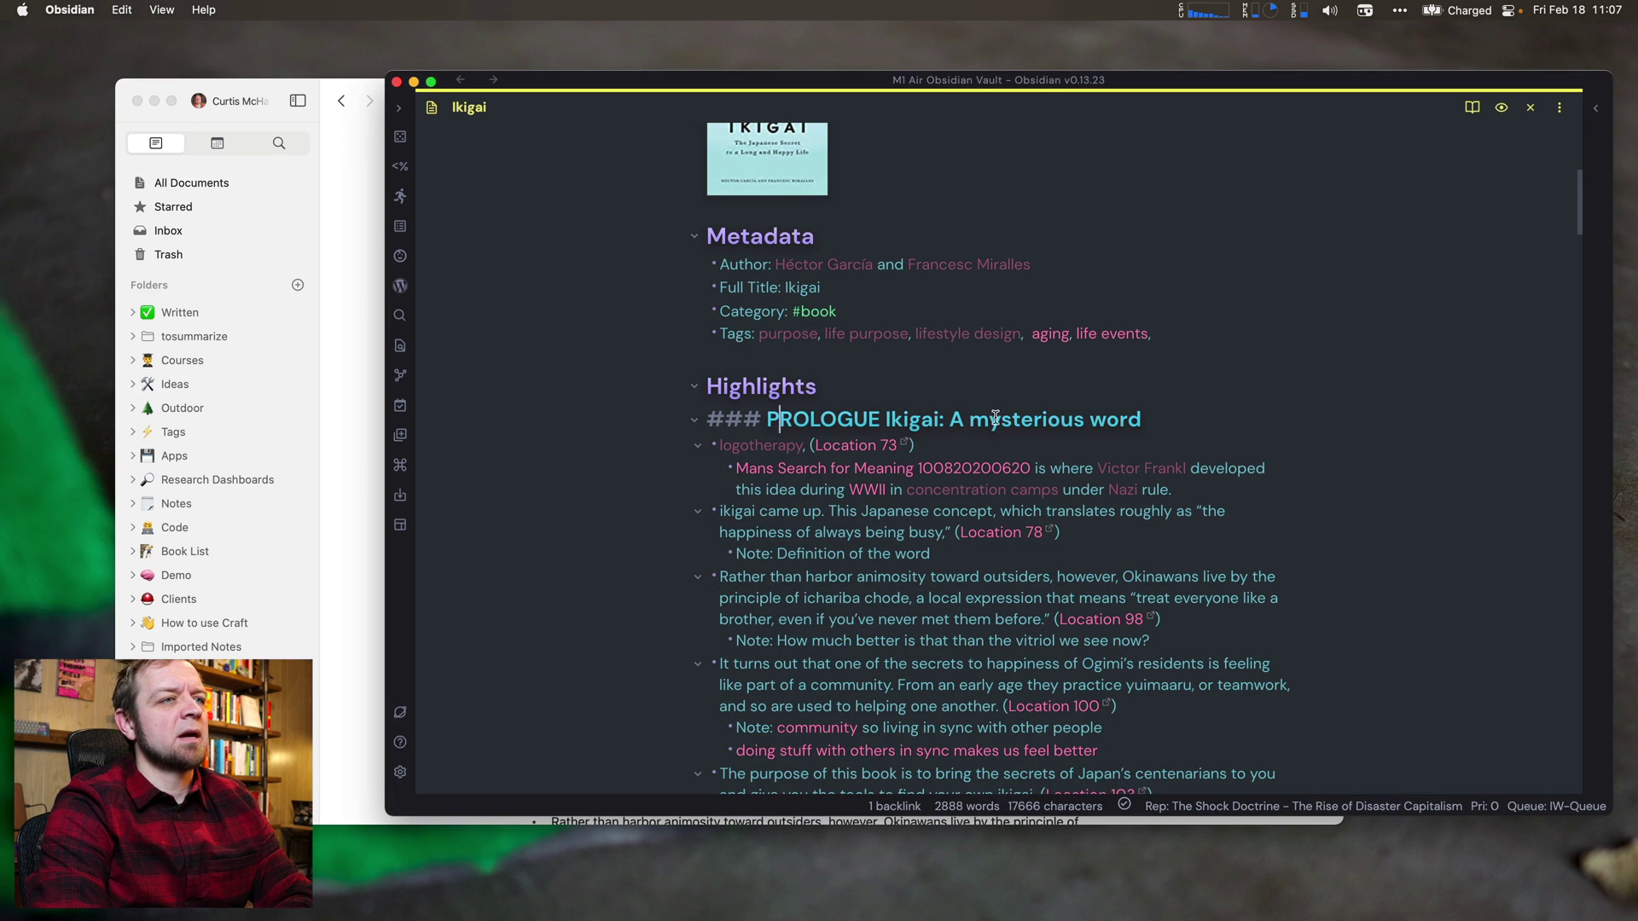
{"action": "scroll", "coordinate": [830, 520], "scroll_direction": "down", "scroll_amount": 4}
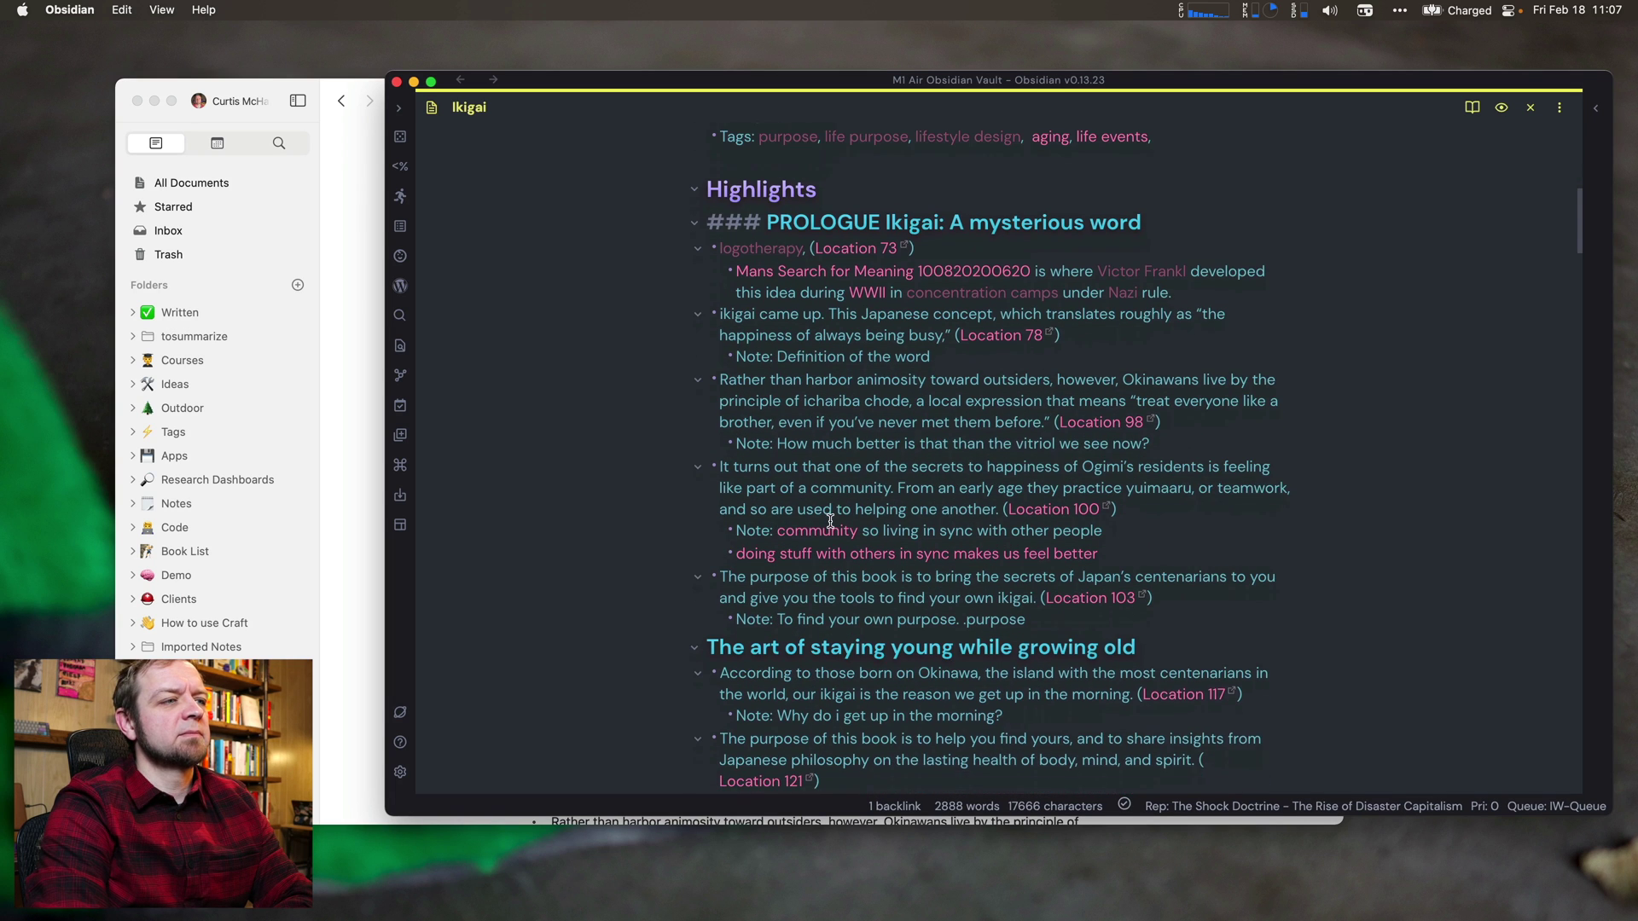
{"action": "left_click", "coordinate": [757, 649]}
{"action": "scroll", "coordinate": [760, 652], "scroll_direction": "down", "scroll_amount": 7}
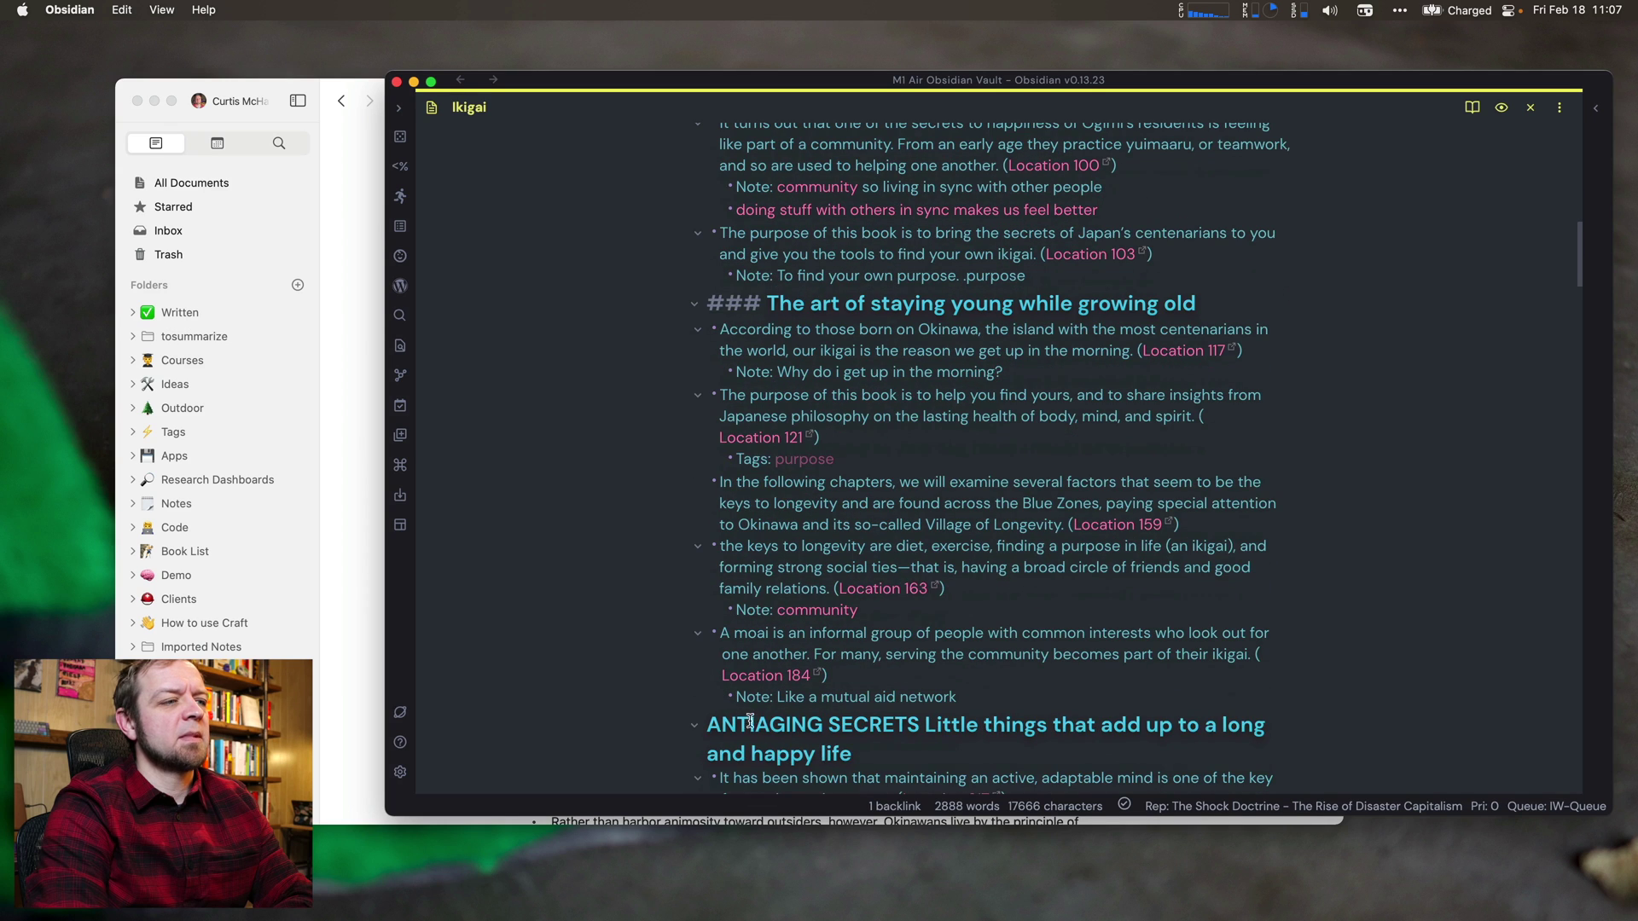
{"action": "left_click", "coordinate": [749, 724]}
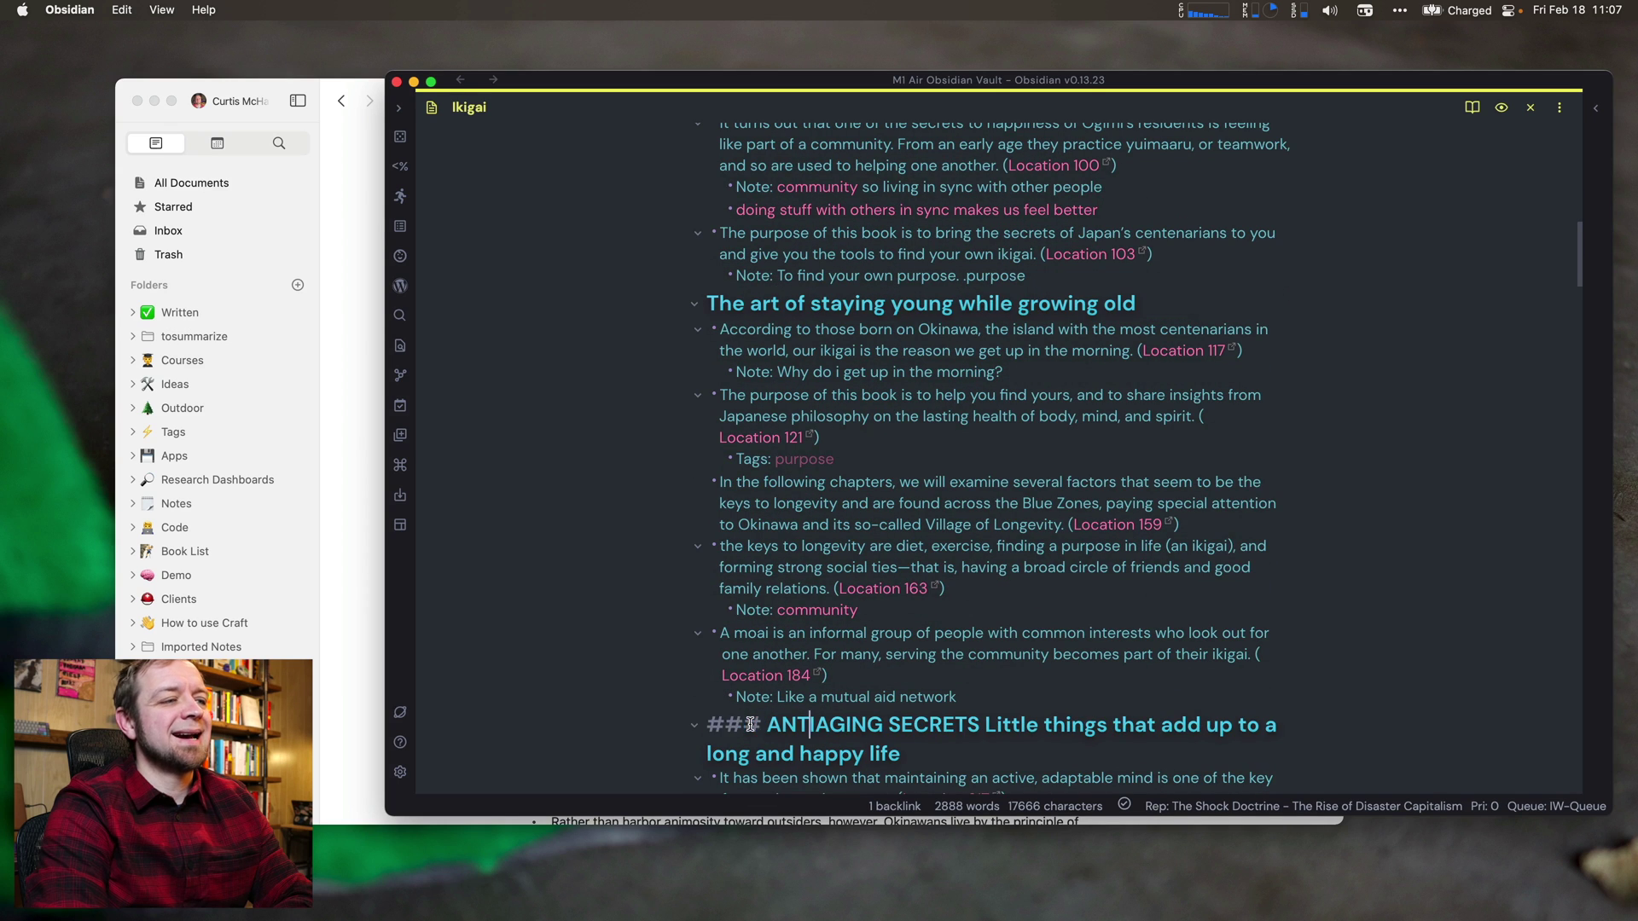
{"action": "left_click", "coordinate": [352, 715]}
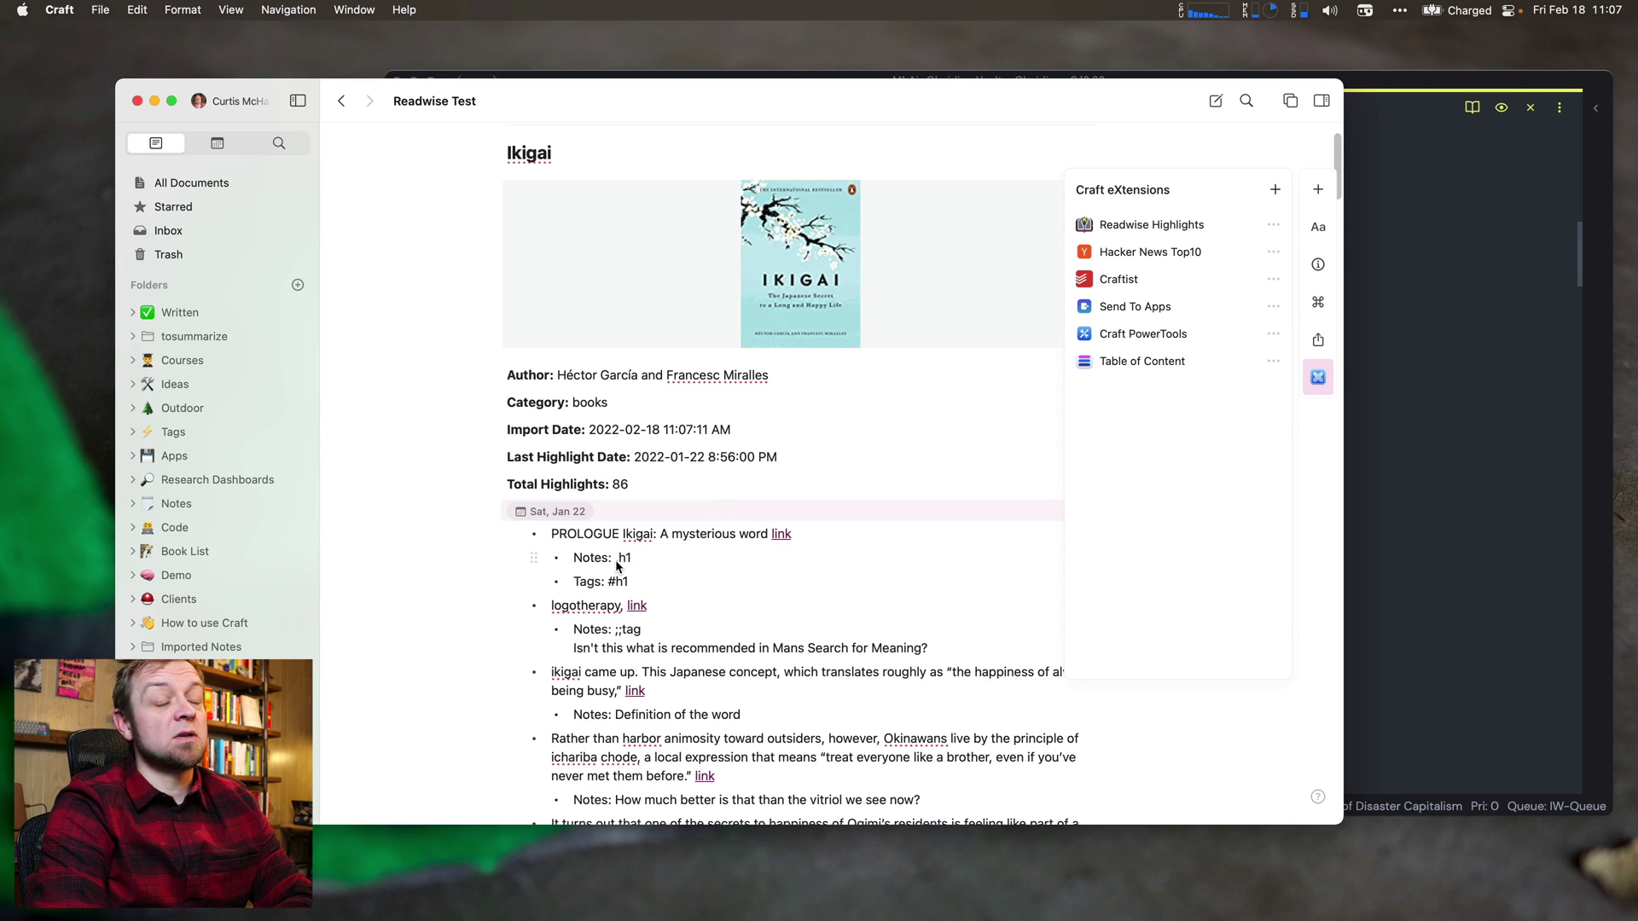
Hide the eXtensions panel to show the Ikigai highlights grouped under Sat, Jan 22.
{"action": "left_click", "coordinate": [618, 566]}
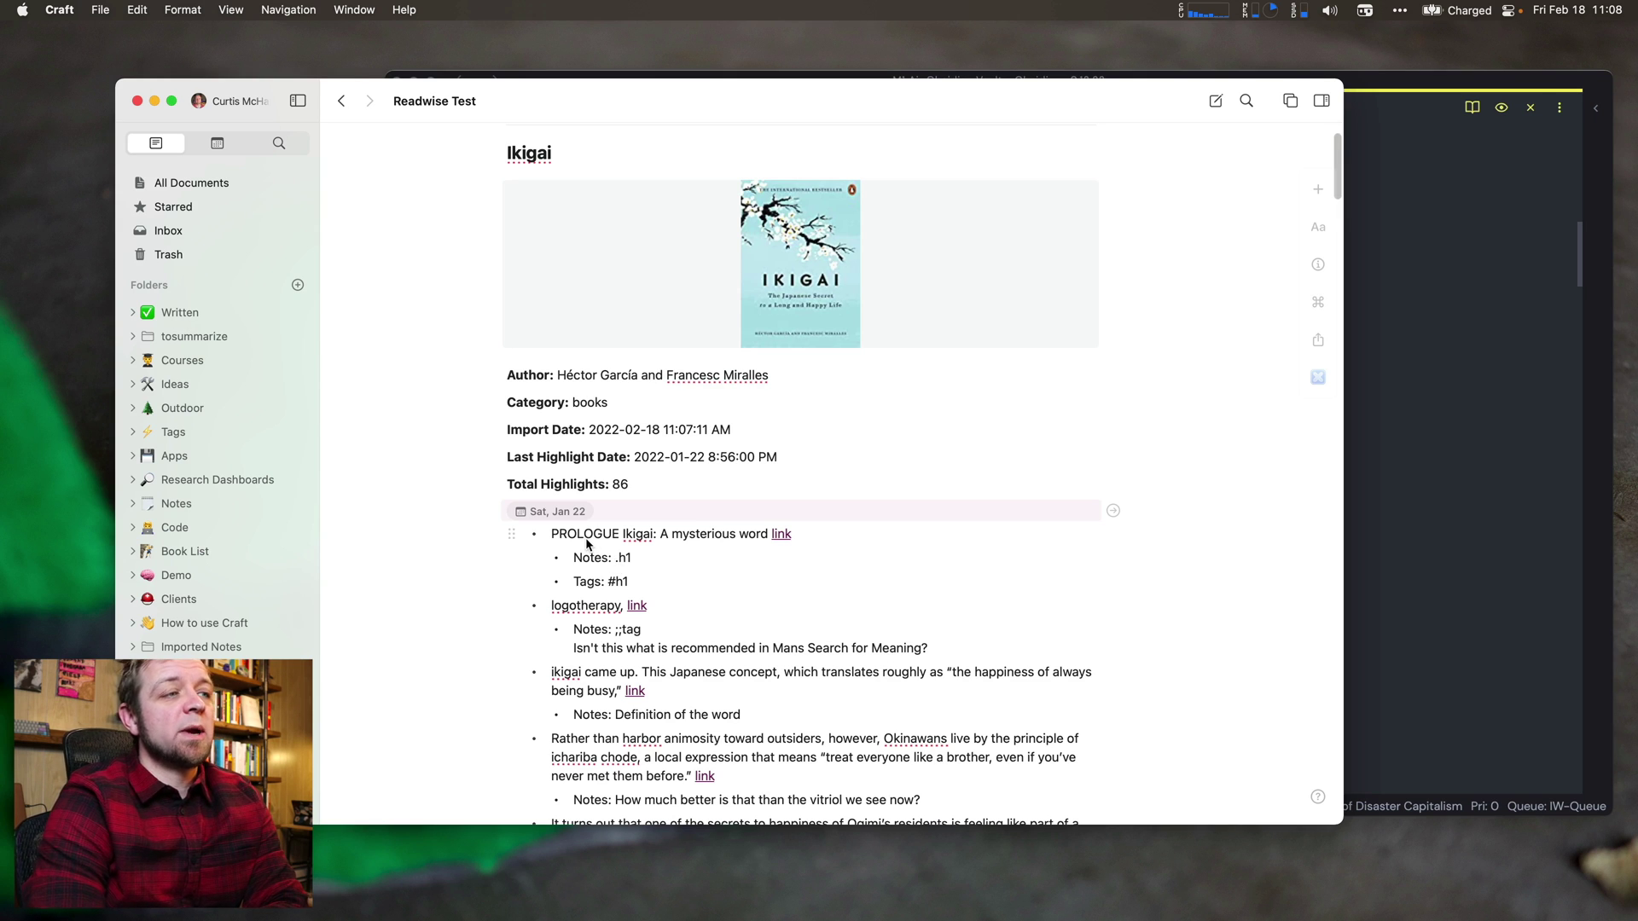
{"action": "left_click", "coordinate": [1413, 443]}
{"action": "scroll", "coordinate": [1113, 480], "scroll_direction": "up", "scroll_amount": 8}
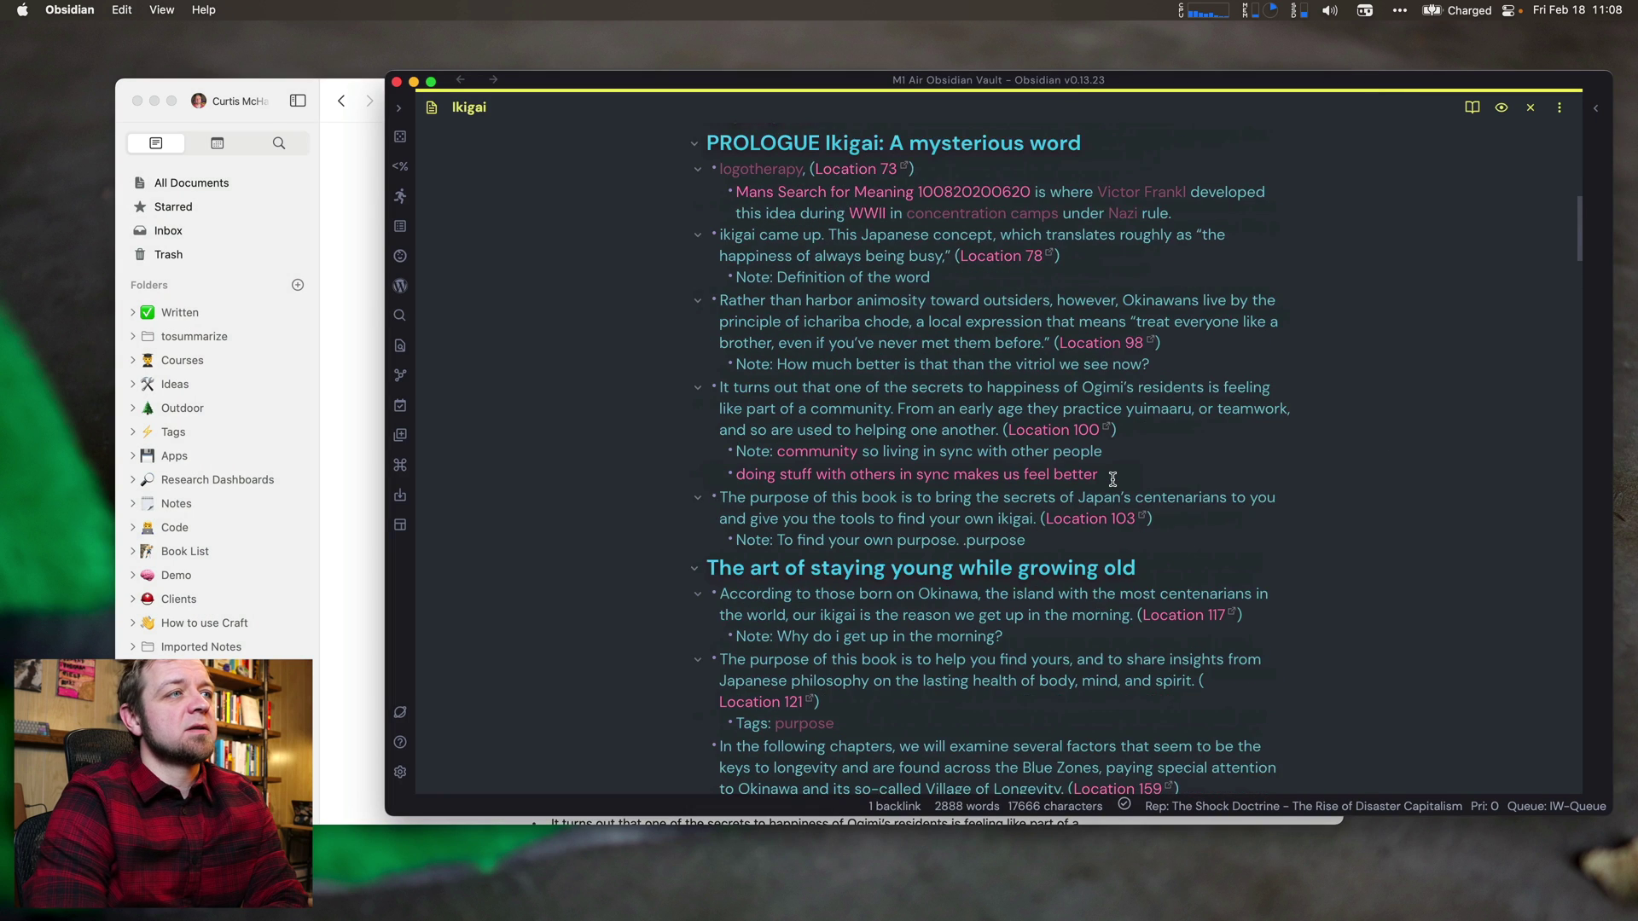
{"action": "scroll", "coordinate": [1113, 479], "scroll_direction": "up", "scroll_amount": 1}
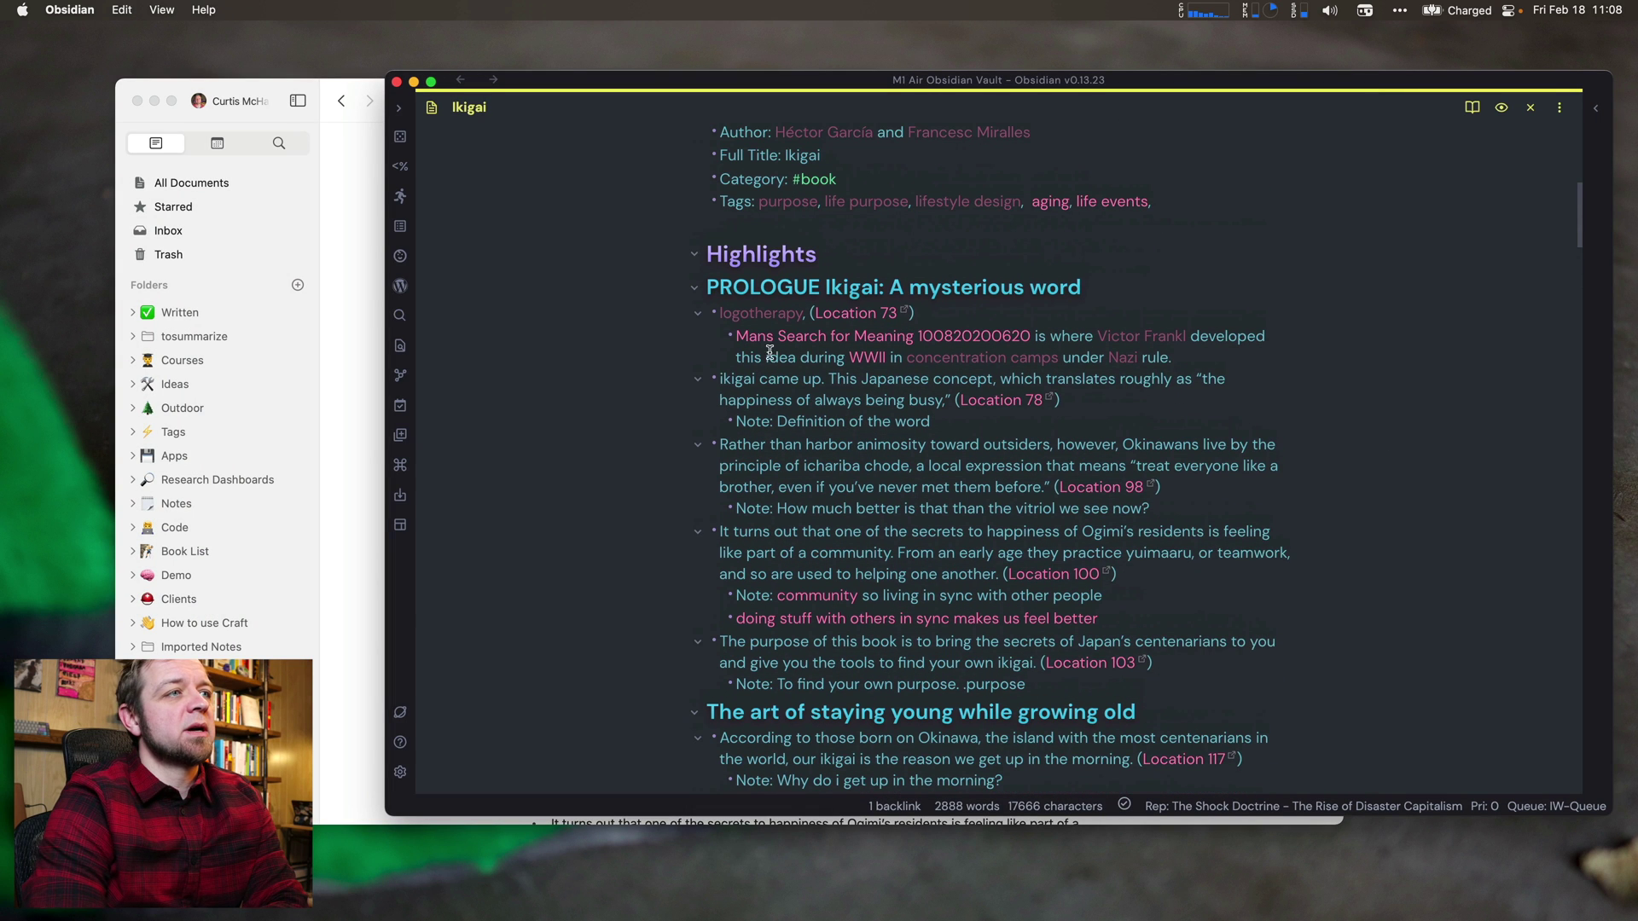
{"action": "left_click", "coordinate": [760, 295]}
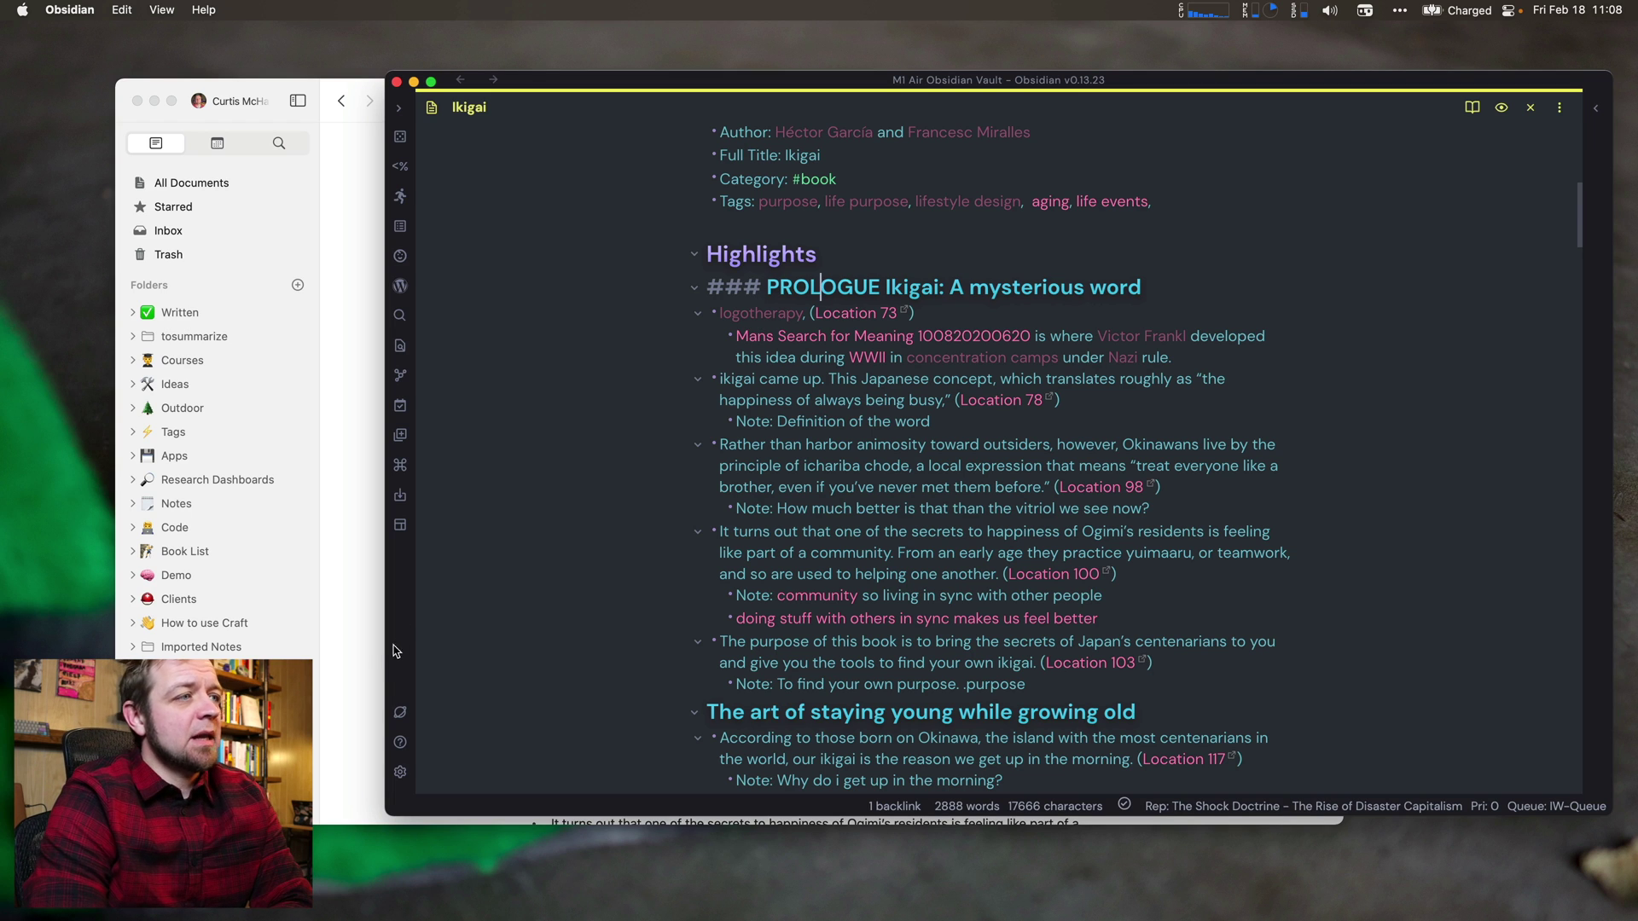
{"action": "left_click", "coordinate": [363, 669]}
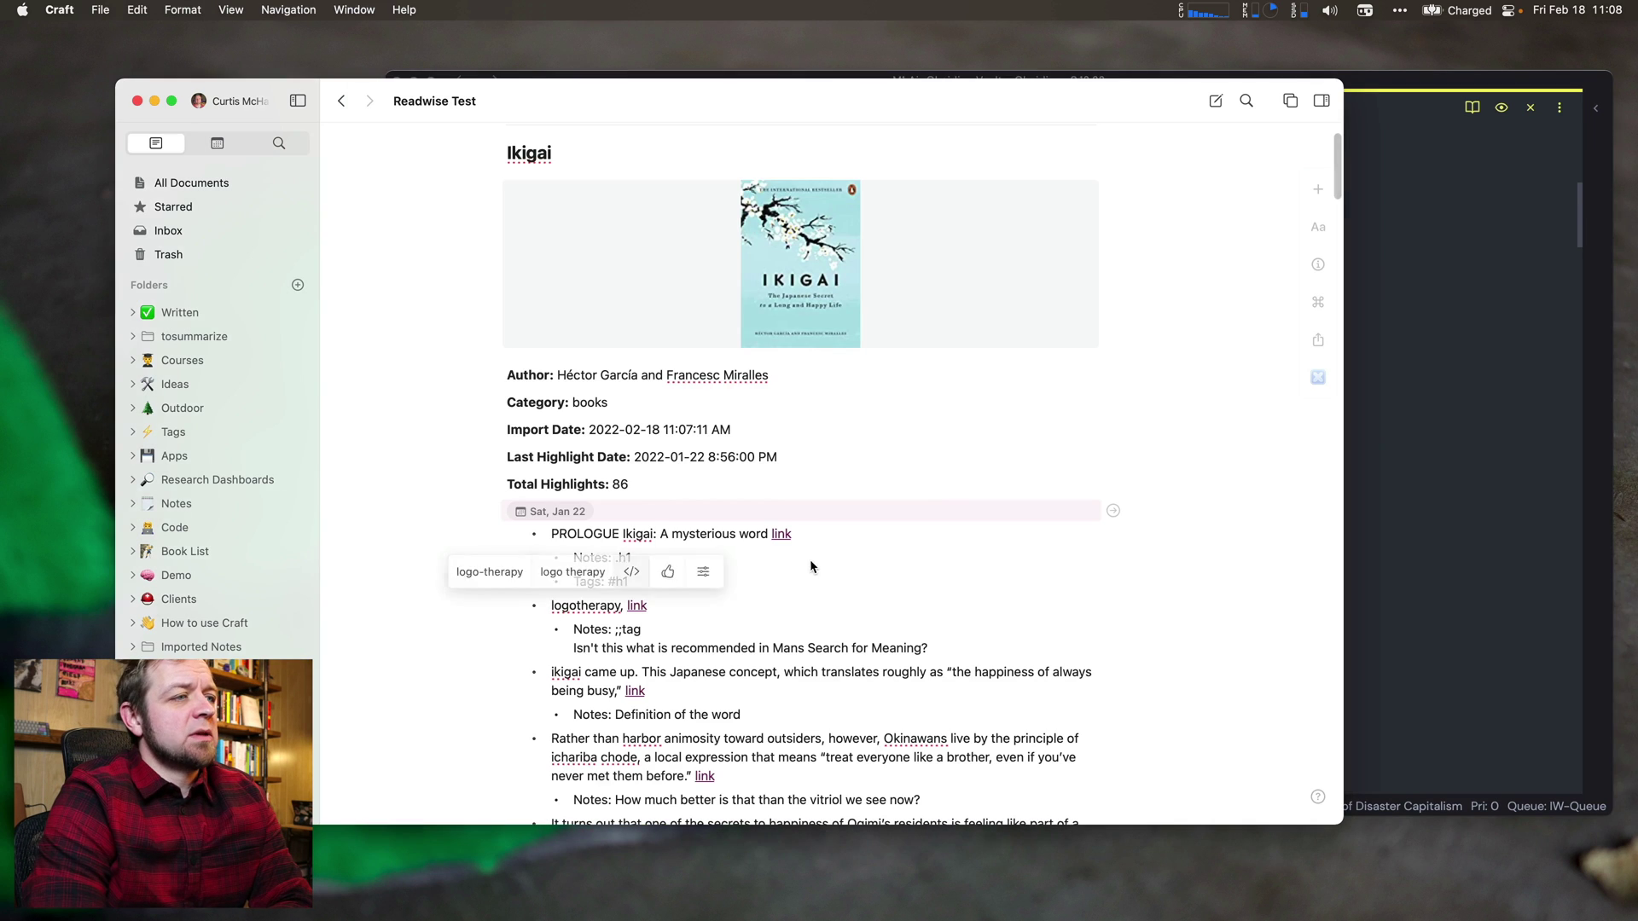
{"action": "mouse_move", "coordinate": [784, 546]}
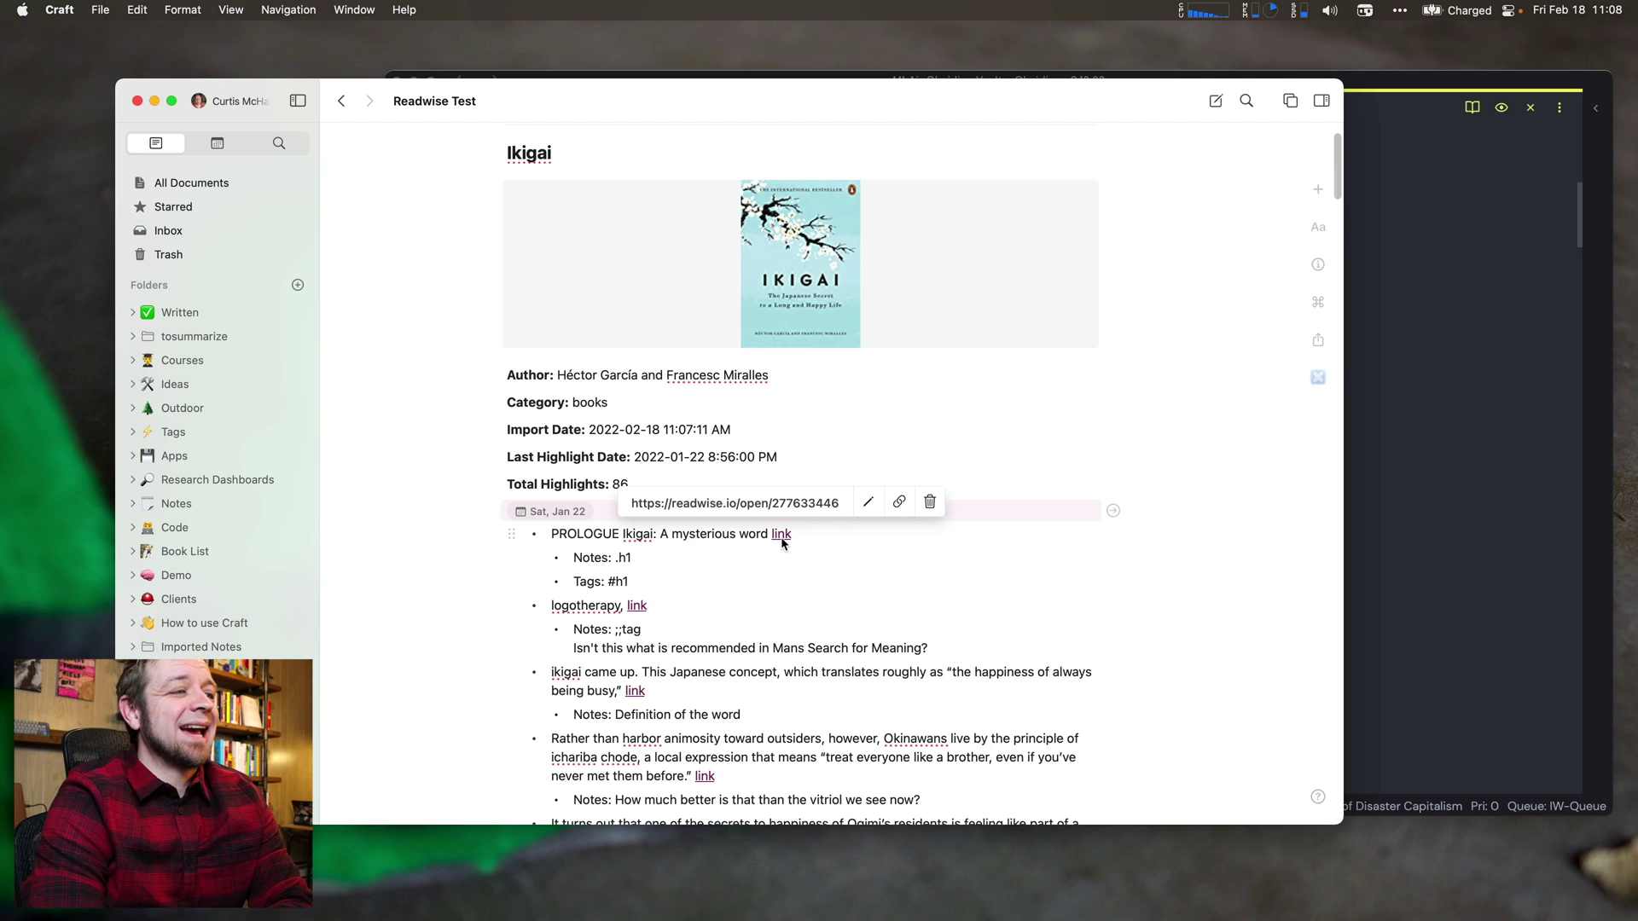
{"action": "scroll", "coordinate": [791, 576], "scroll_direction": "down", "scroll_amount": 3}
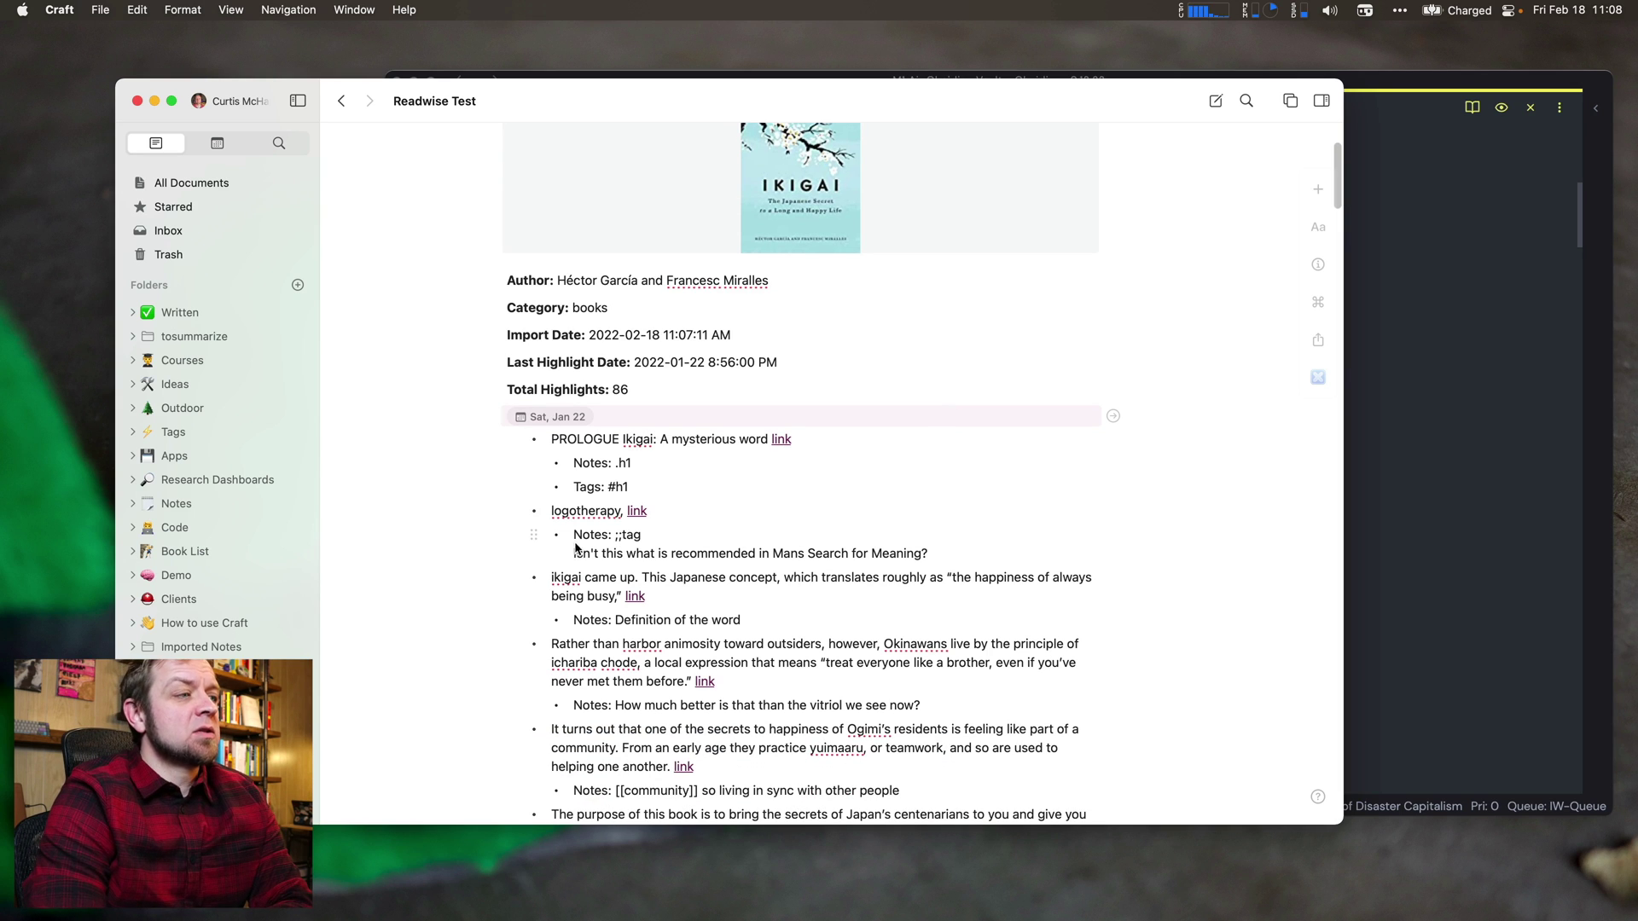
{"action": "mouse_move", "coordinate": [584, 519]}
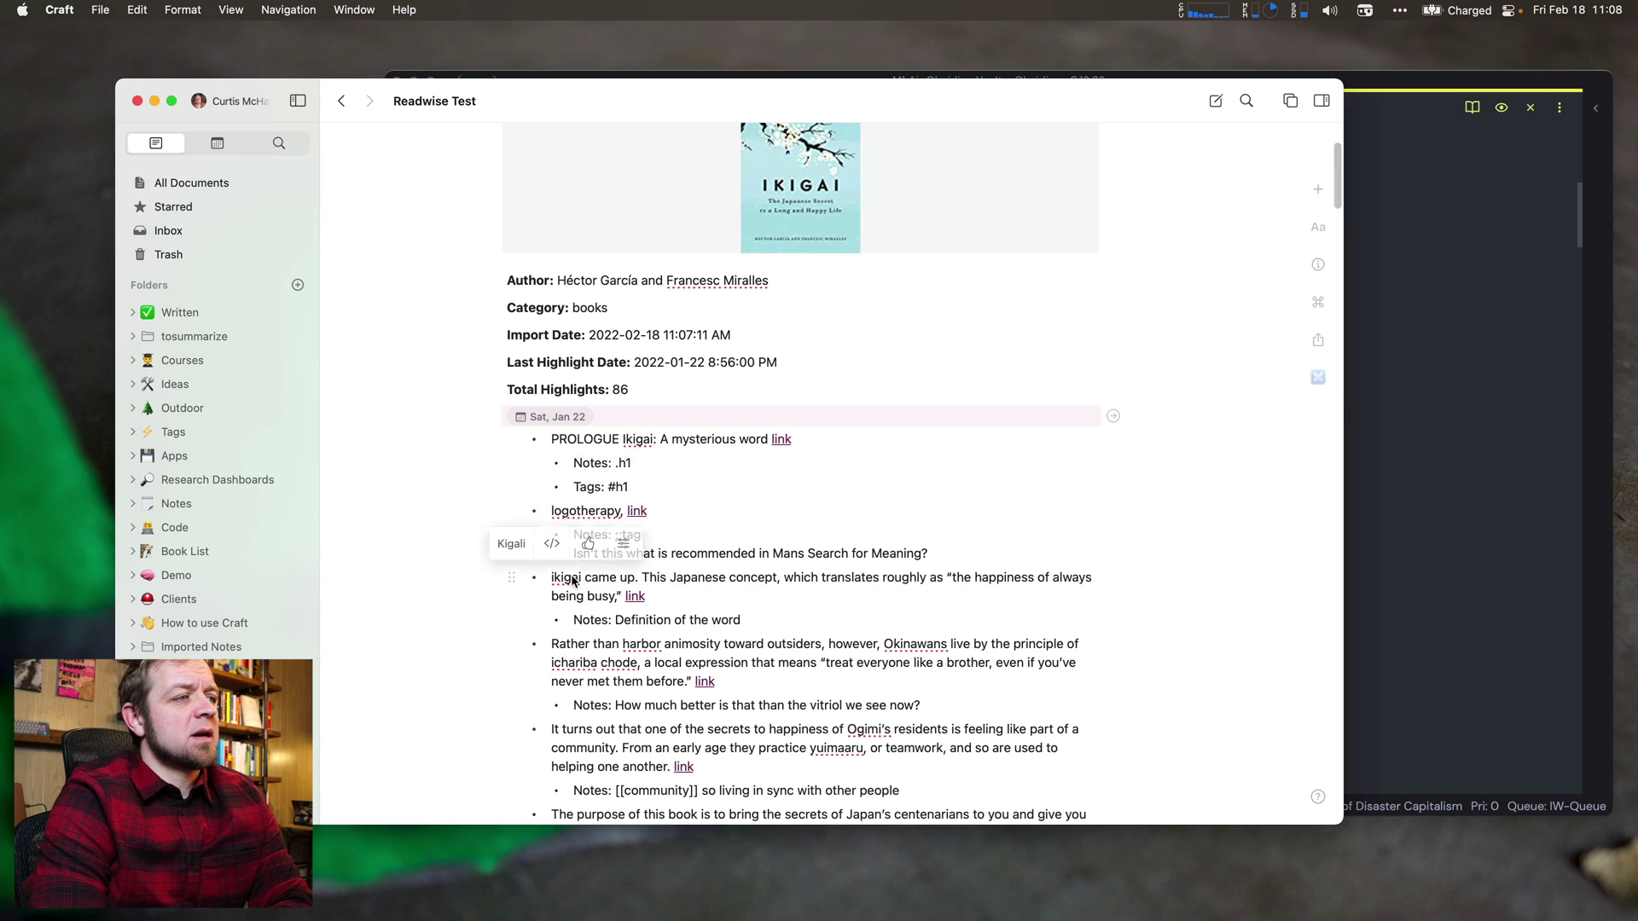
{"action": "left_click", "coordinate": [1348, 415]}
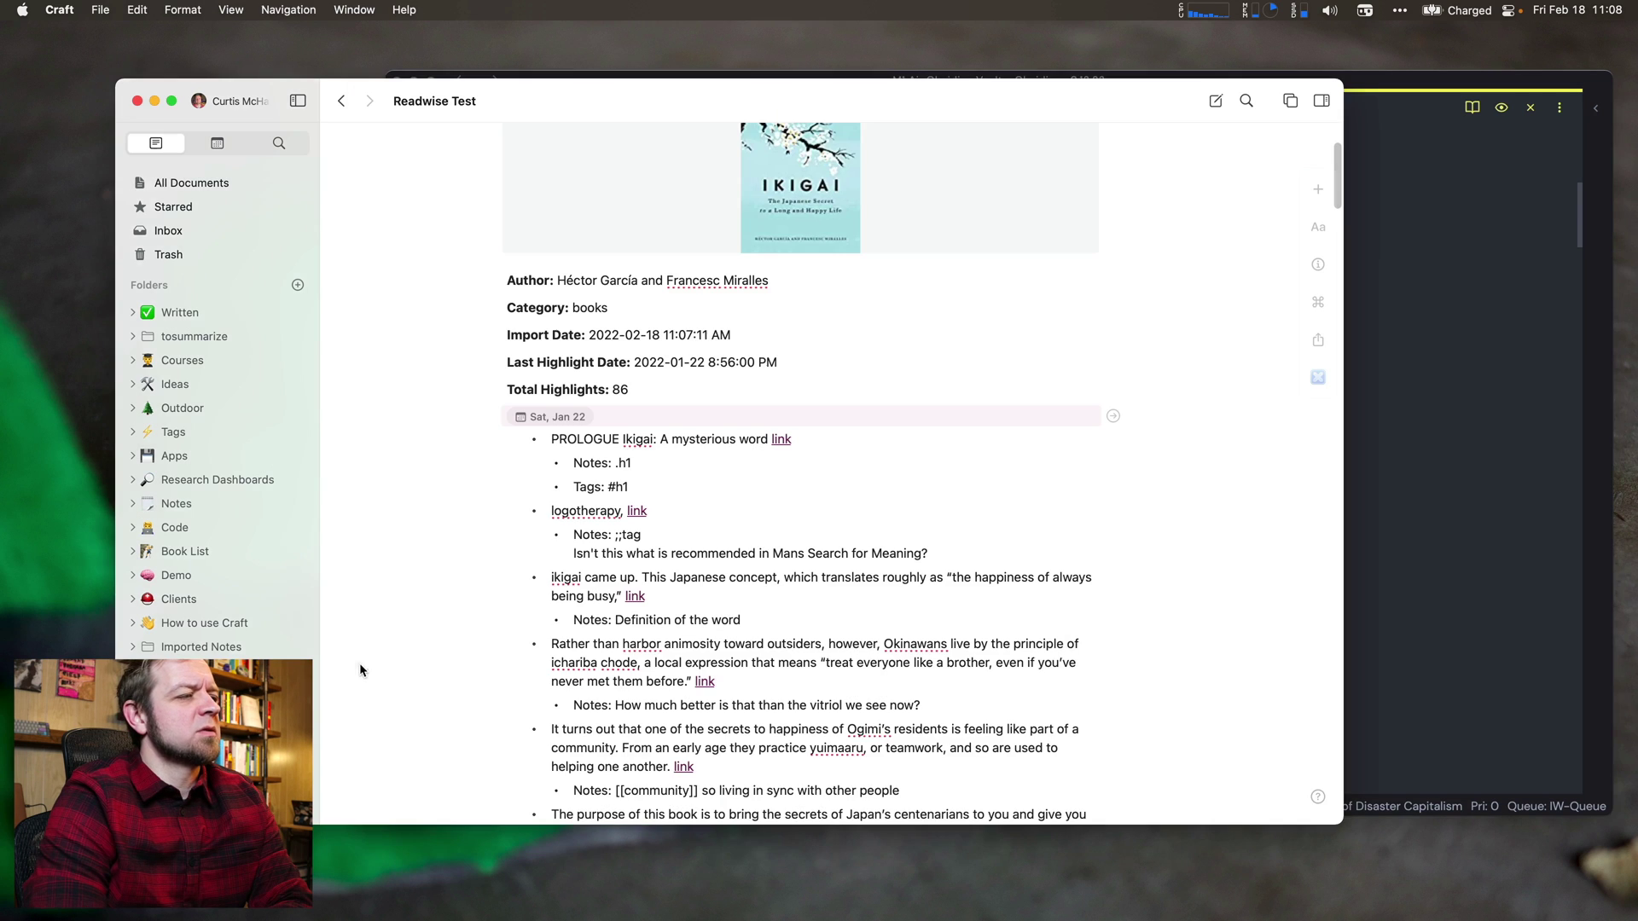
{"action": "left_click", "coordinate": [363, 672]}
{"action": "scroll", "coordinate": [928, 625], "scroll_direction": "down", "scroll_amount": 5}
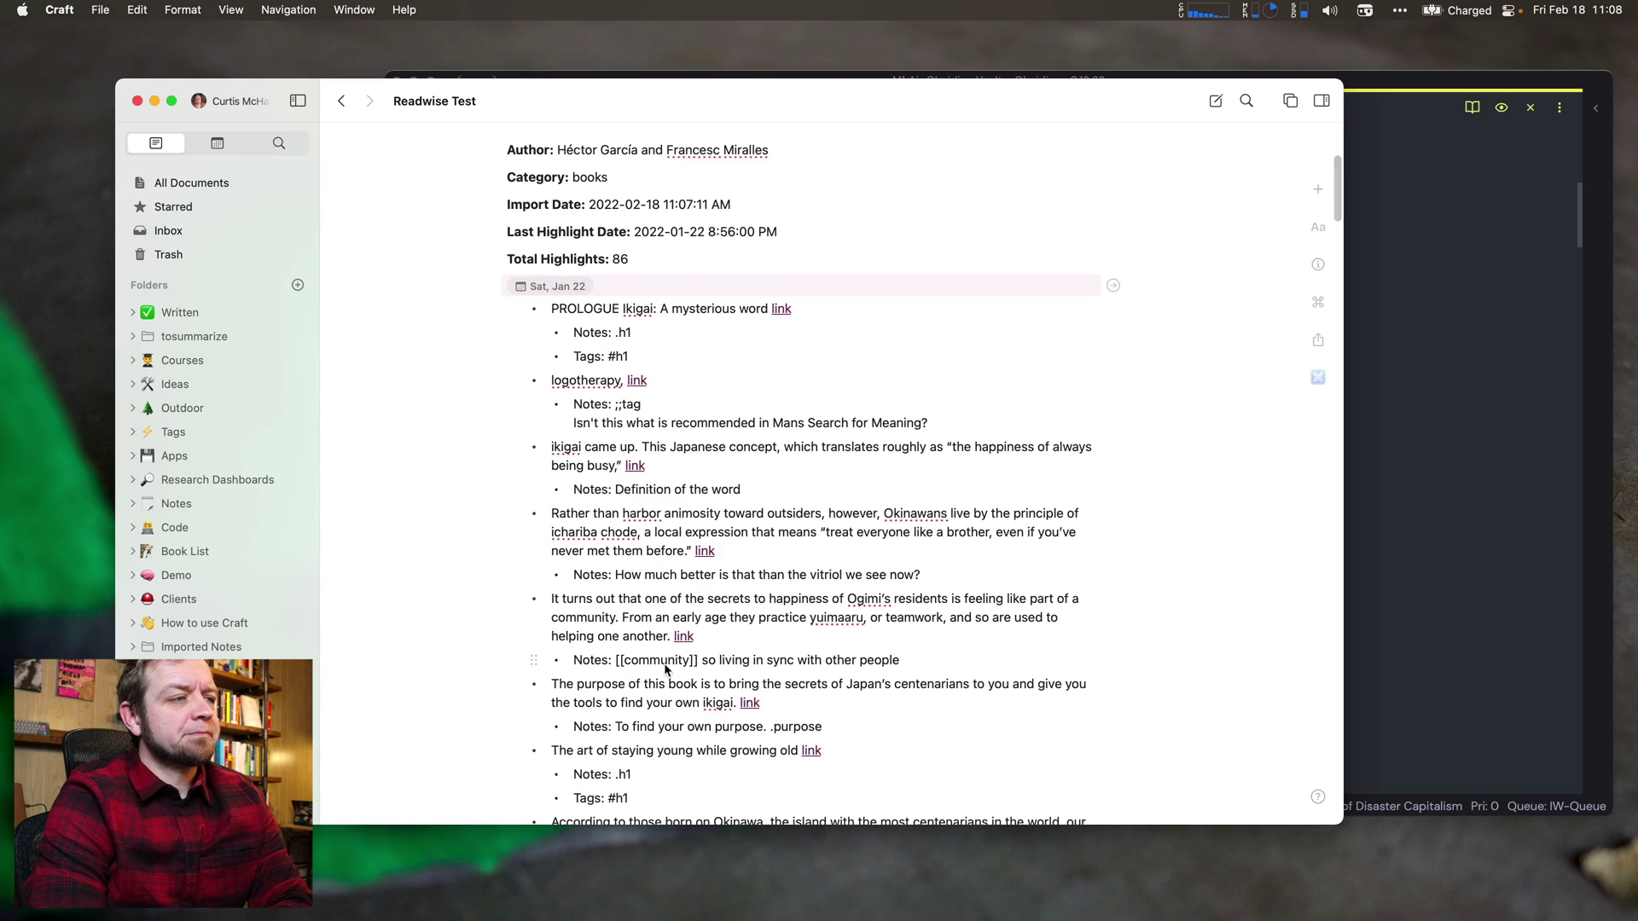
{"action": "left_click", "coordinate": [666, 662]}
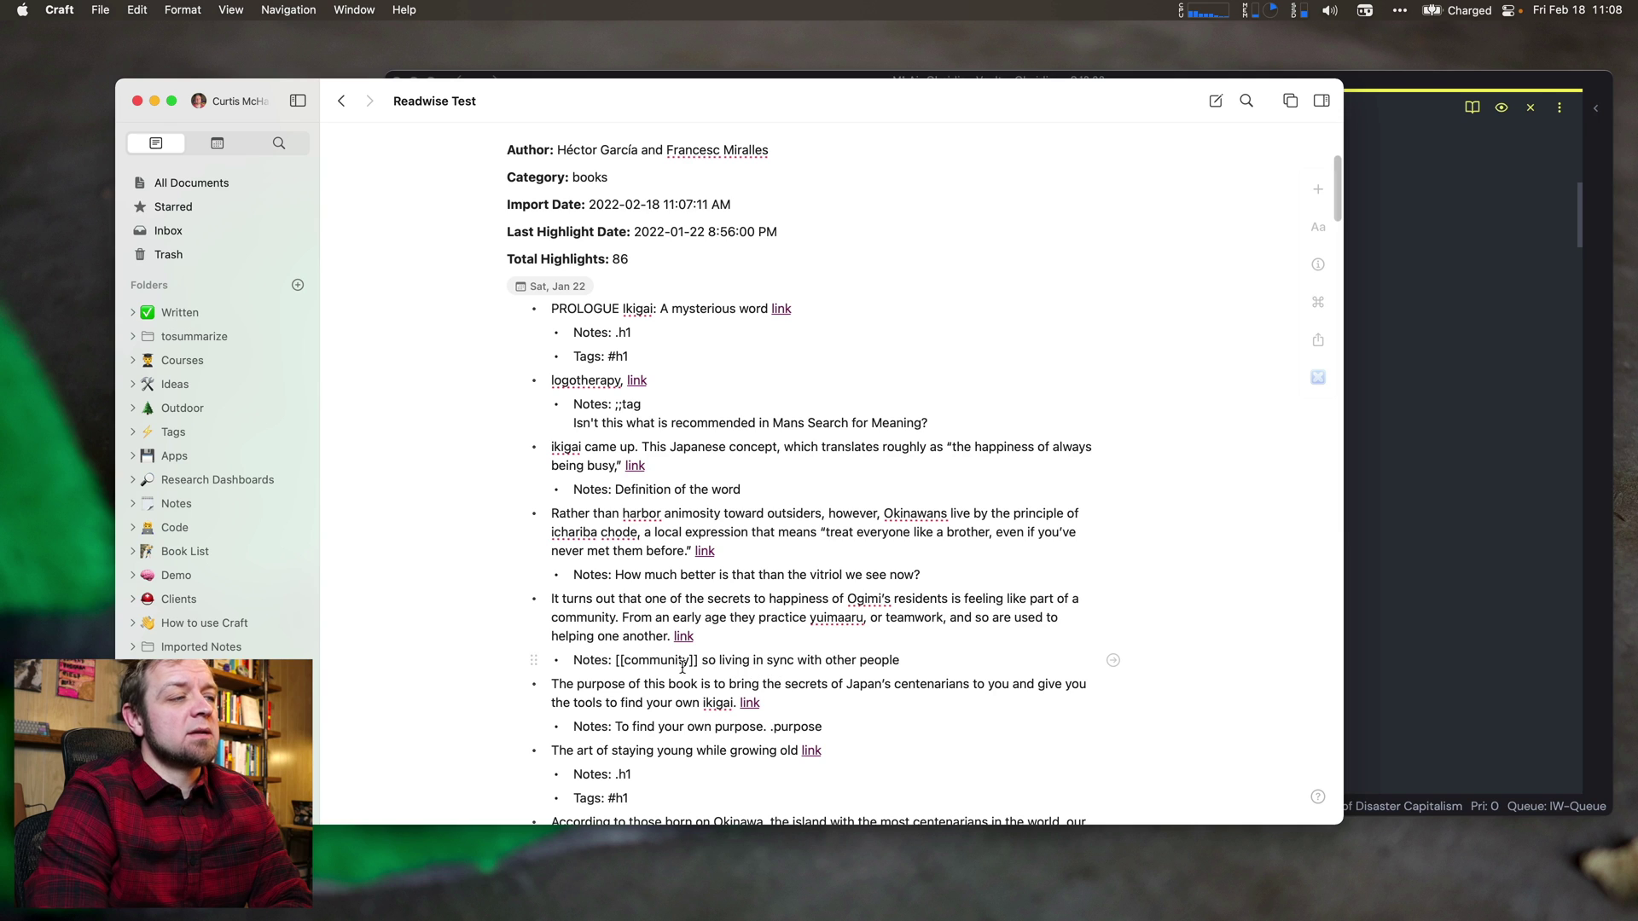
{"action": "left_click", "coordinate": [619, 661]}
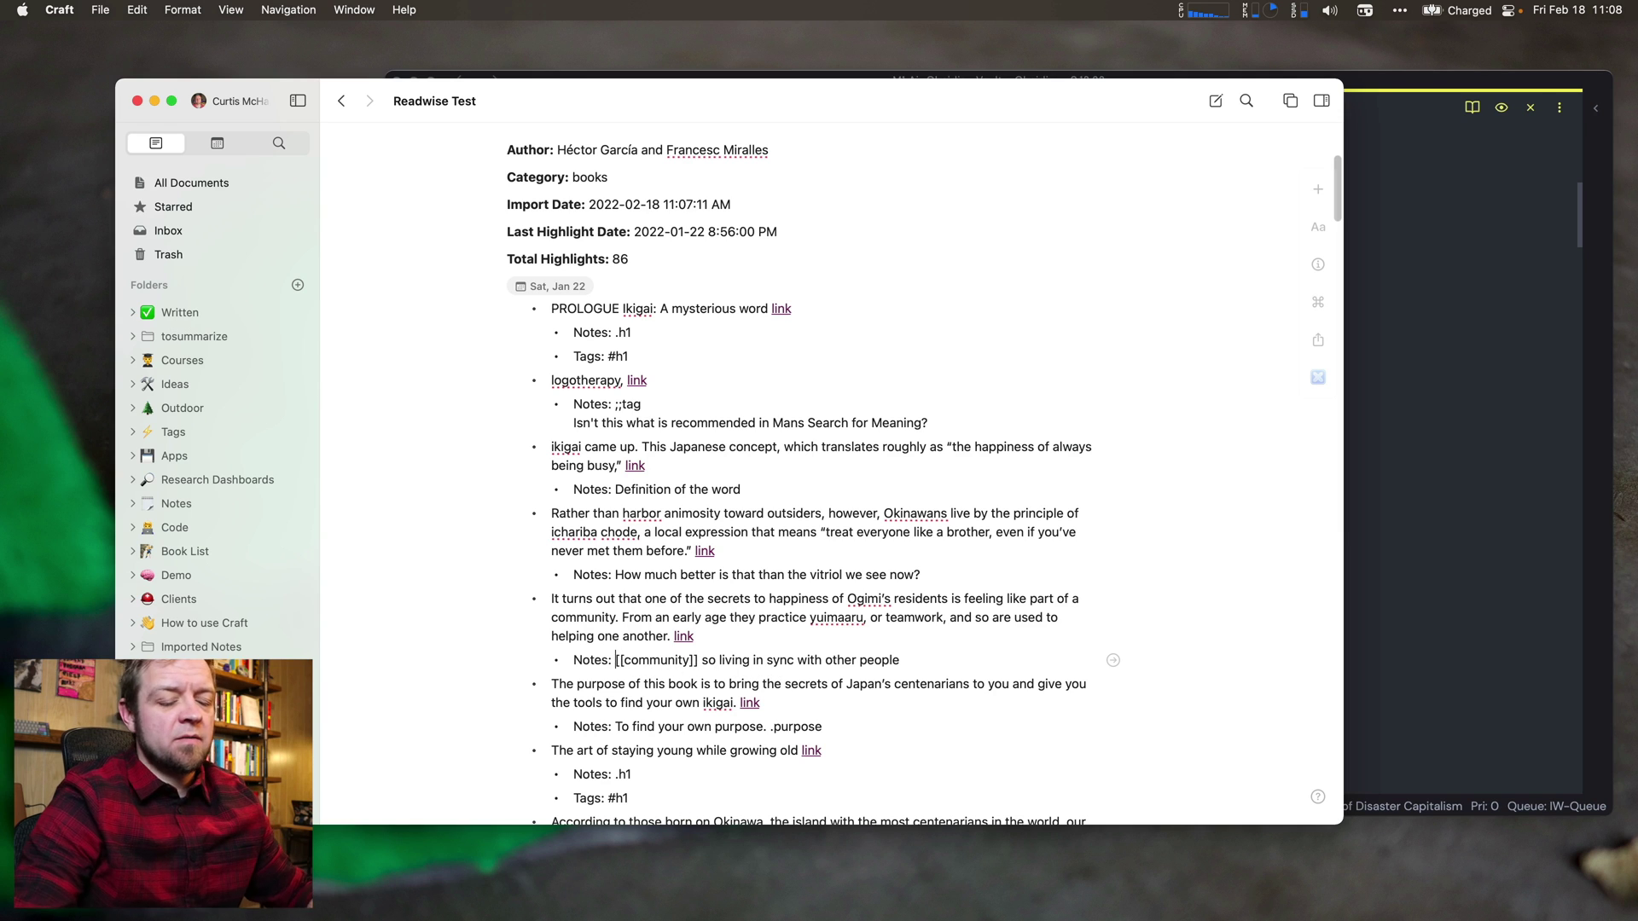
{"action": "type", "text": "@commu"}
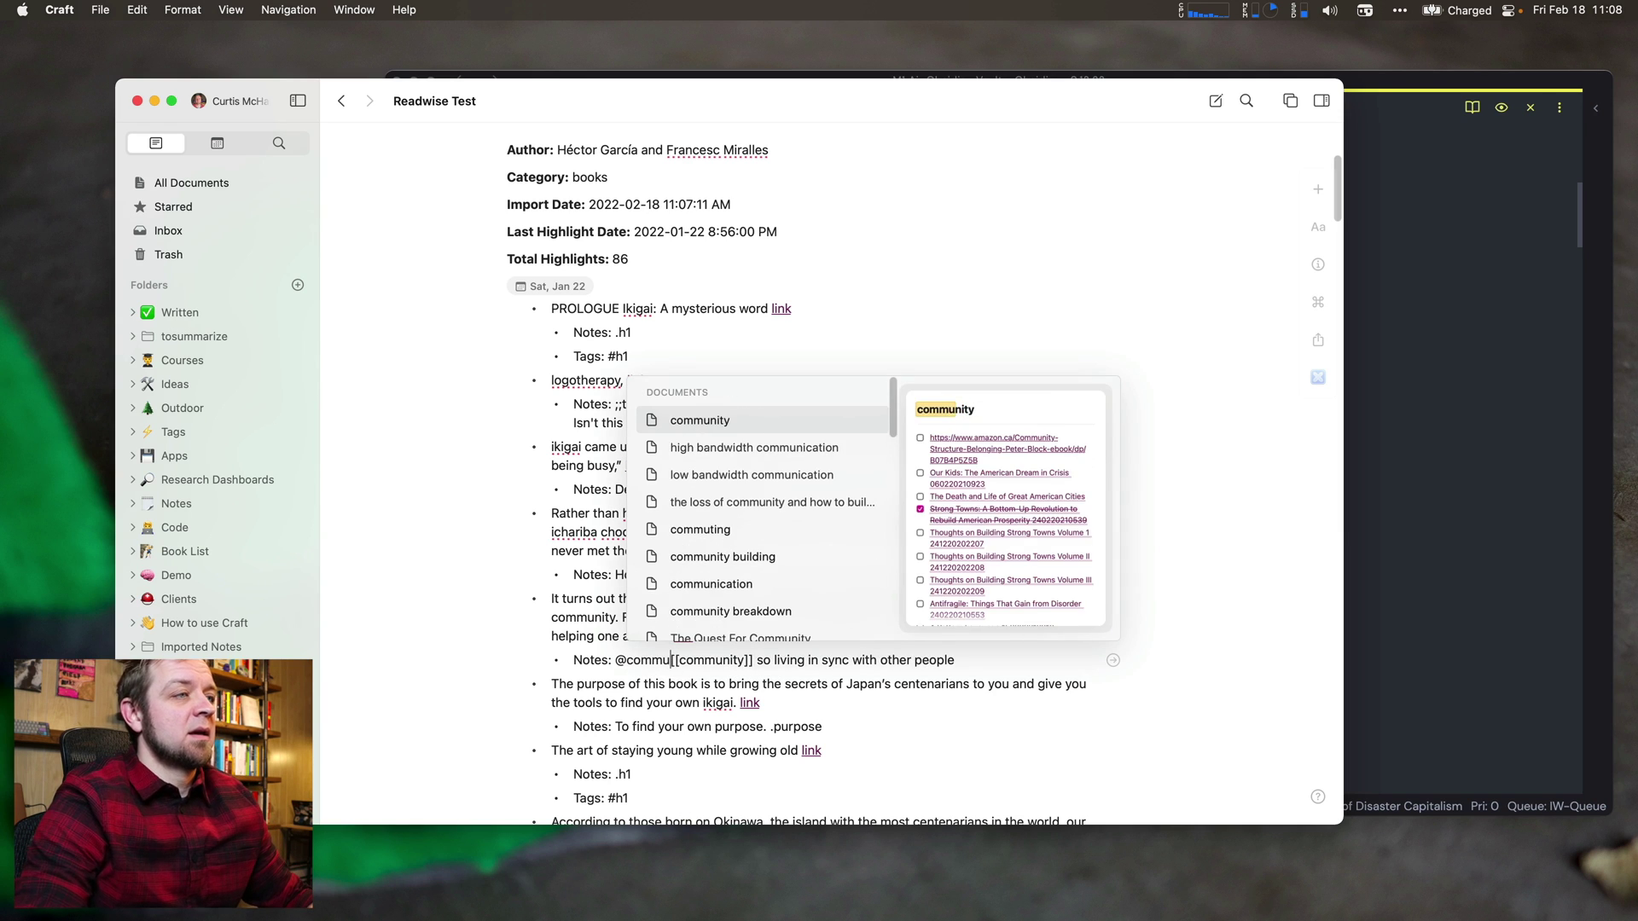
{"action": "key", "text": "Return"}
{"action": "key", "text": "shift+alt+Right"}
{"action": "key", "text": "shift+alt+Right"}
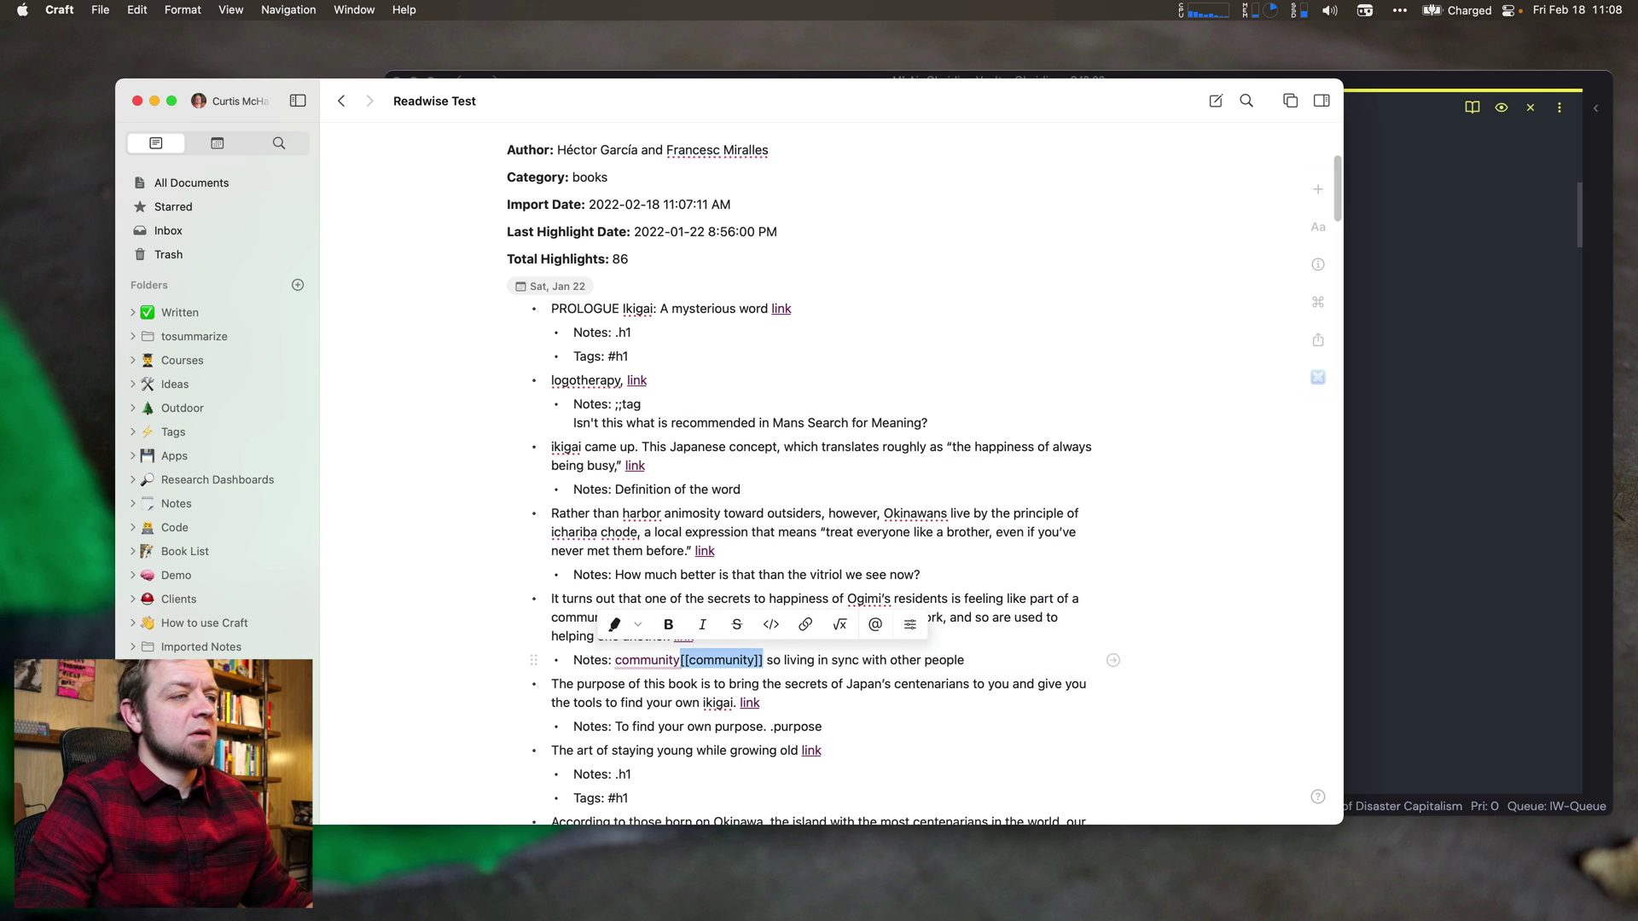
{"action": "key", "text": "BackSpace"}
Select the .purpose tag text in the note, then deselect it.
{"action": "scroll", "coordinate": [685, 599], "scroll_direction": "down", "scroll_amount": 3}
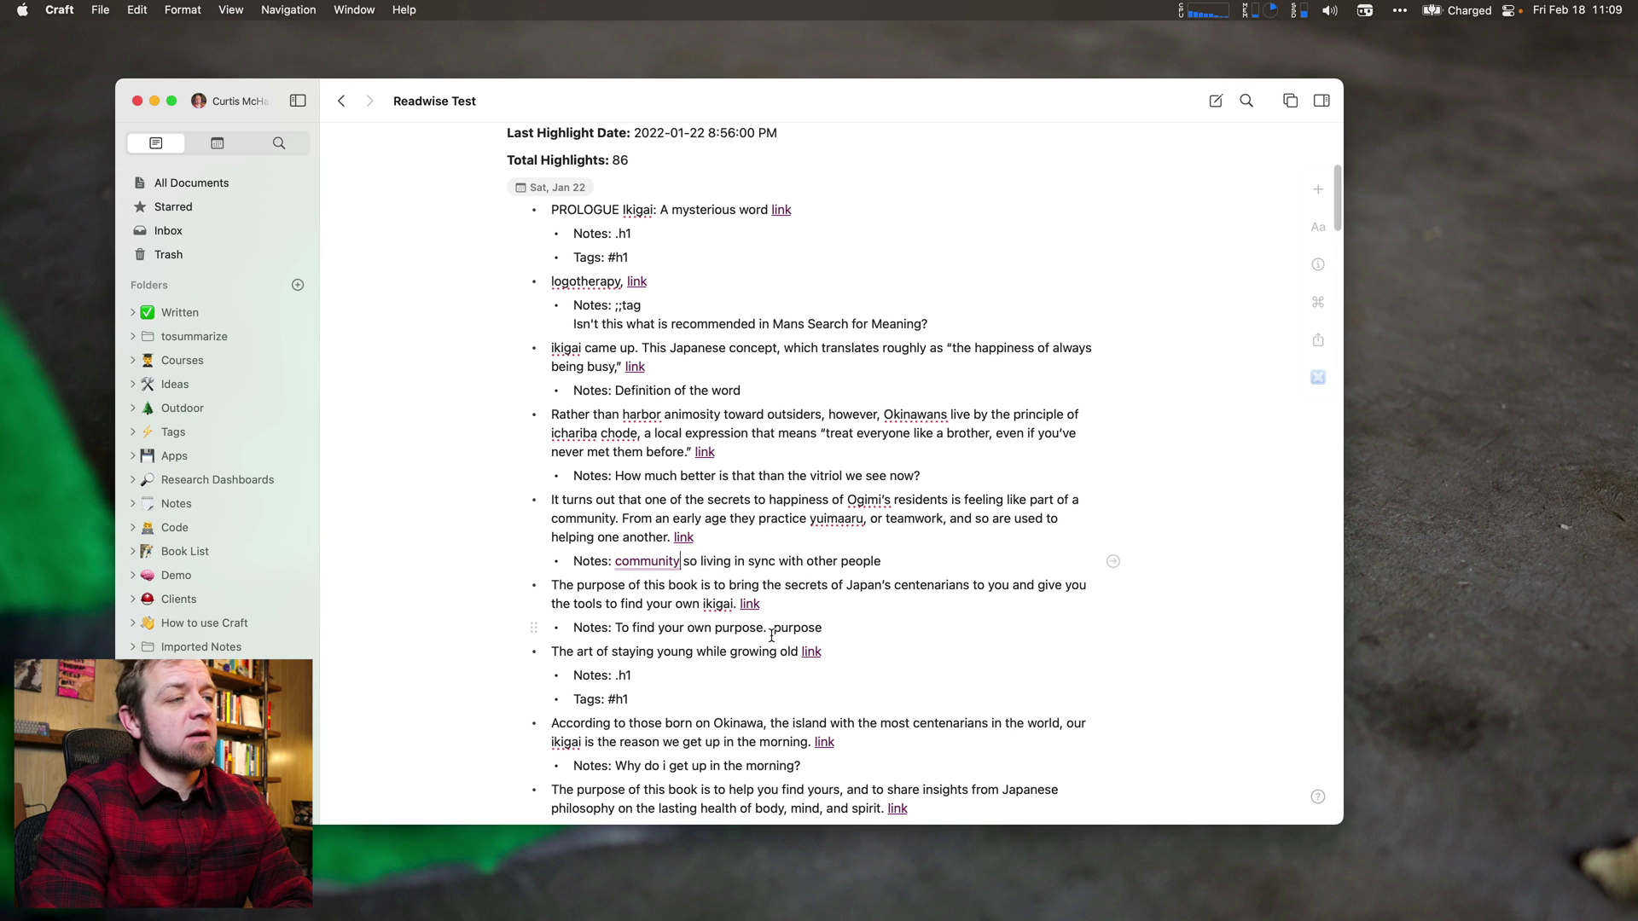
{"action": "left_click_drag", "start_coordinate": [771, 633], "coordinate": [825, 634]}
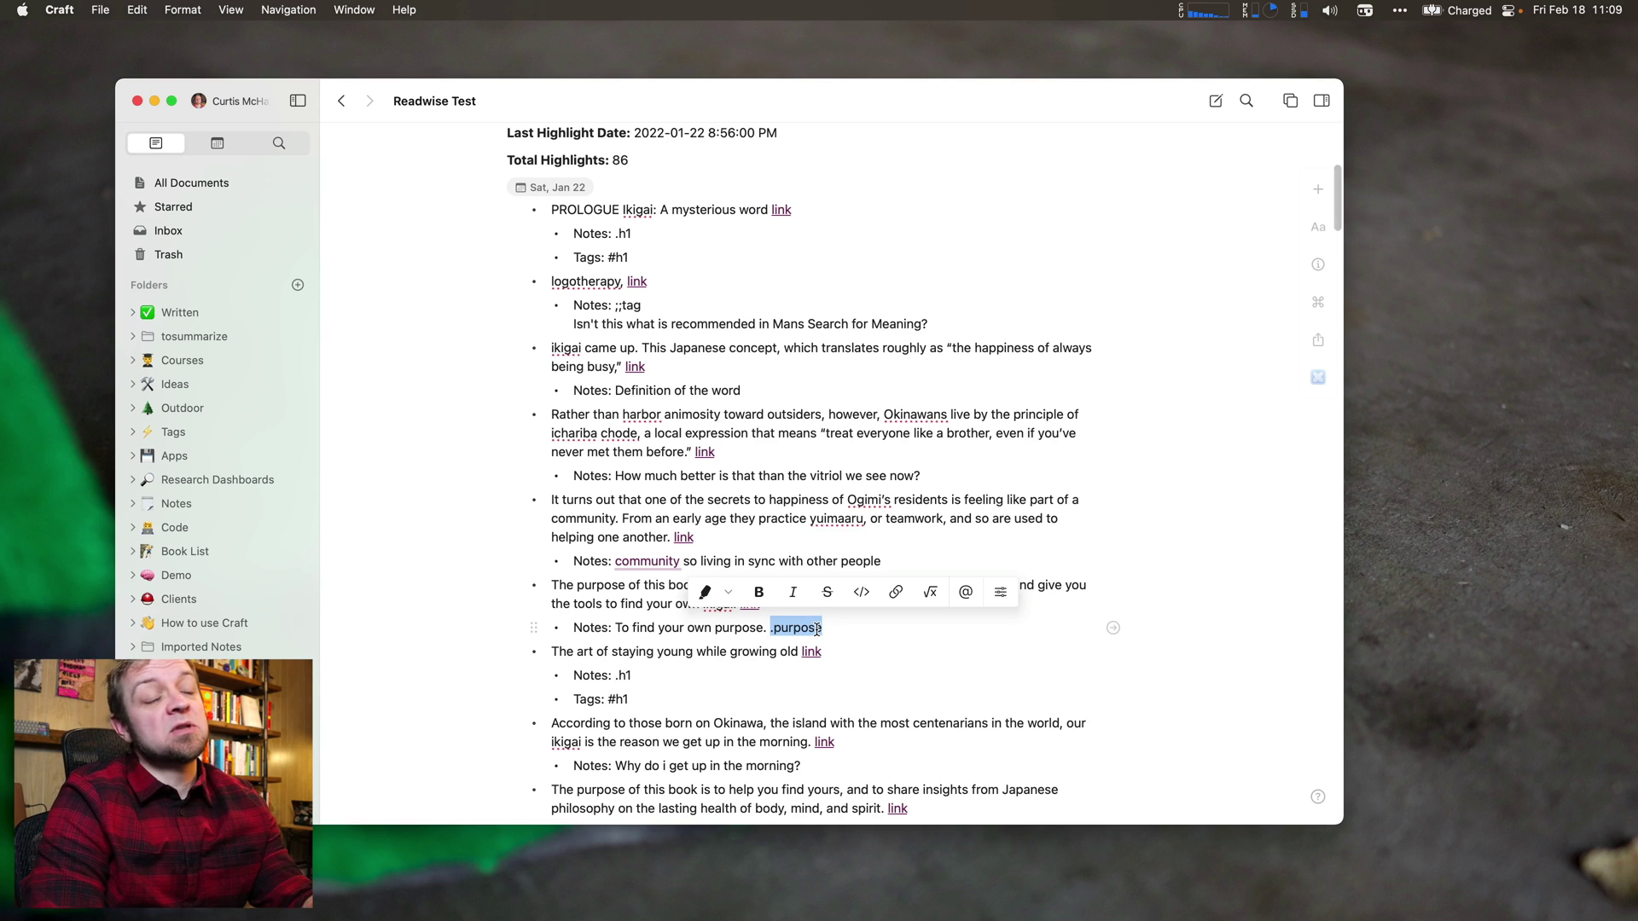
{"action": "scroll", "coordinate": [843, 644], "scroll_direction": "down", "scroll_amount": 1}
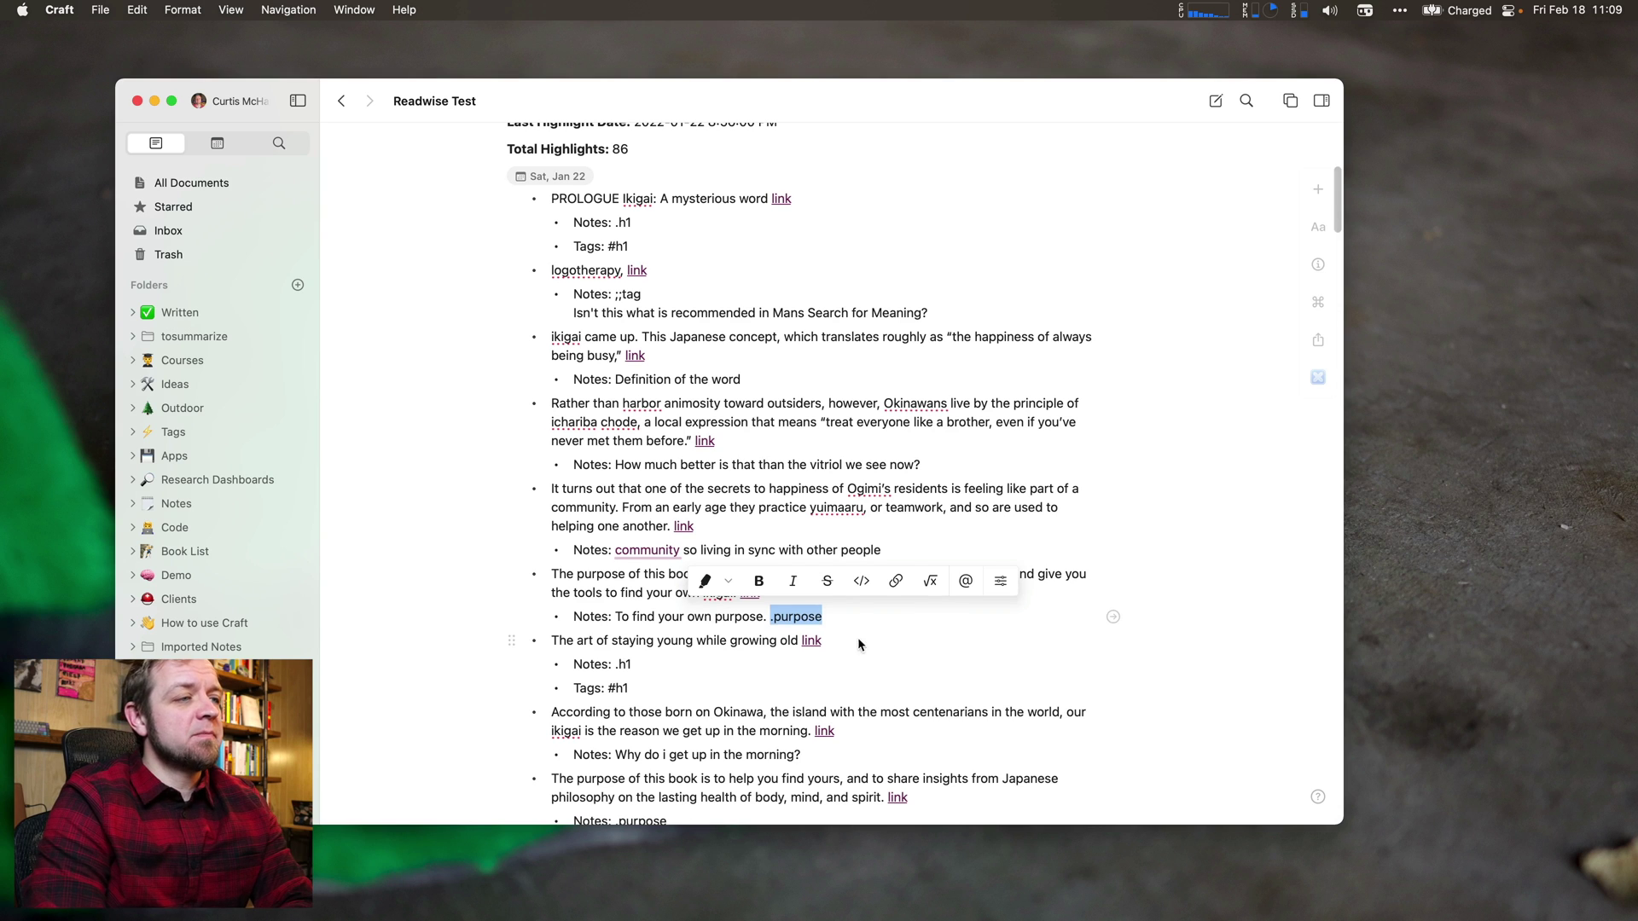
{"action": "left_click", "coordinate": [858, 639]}
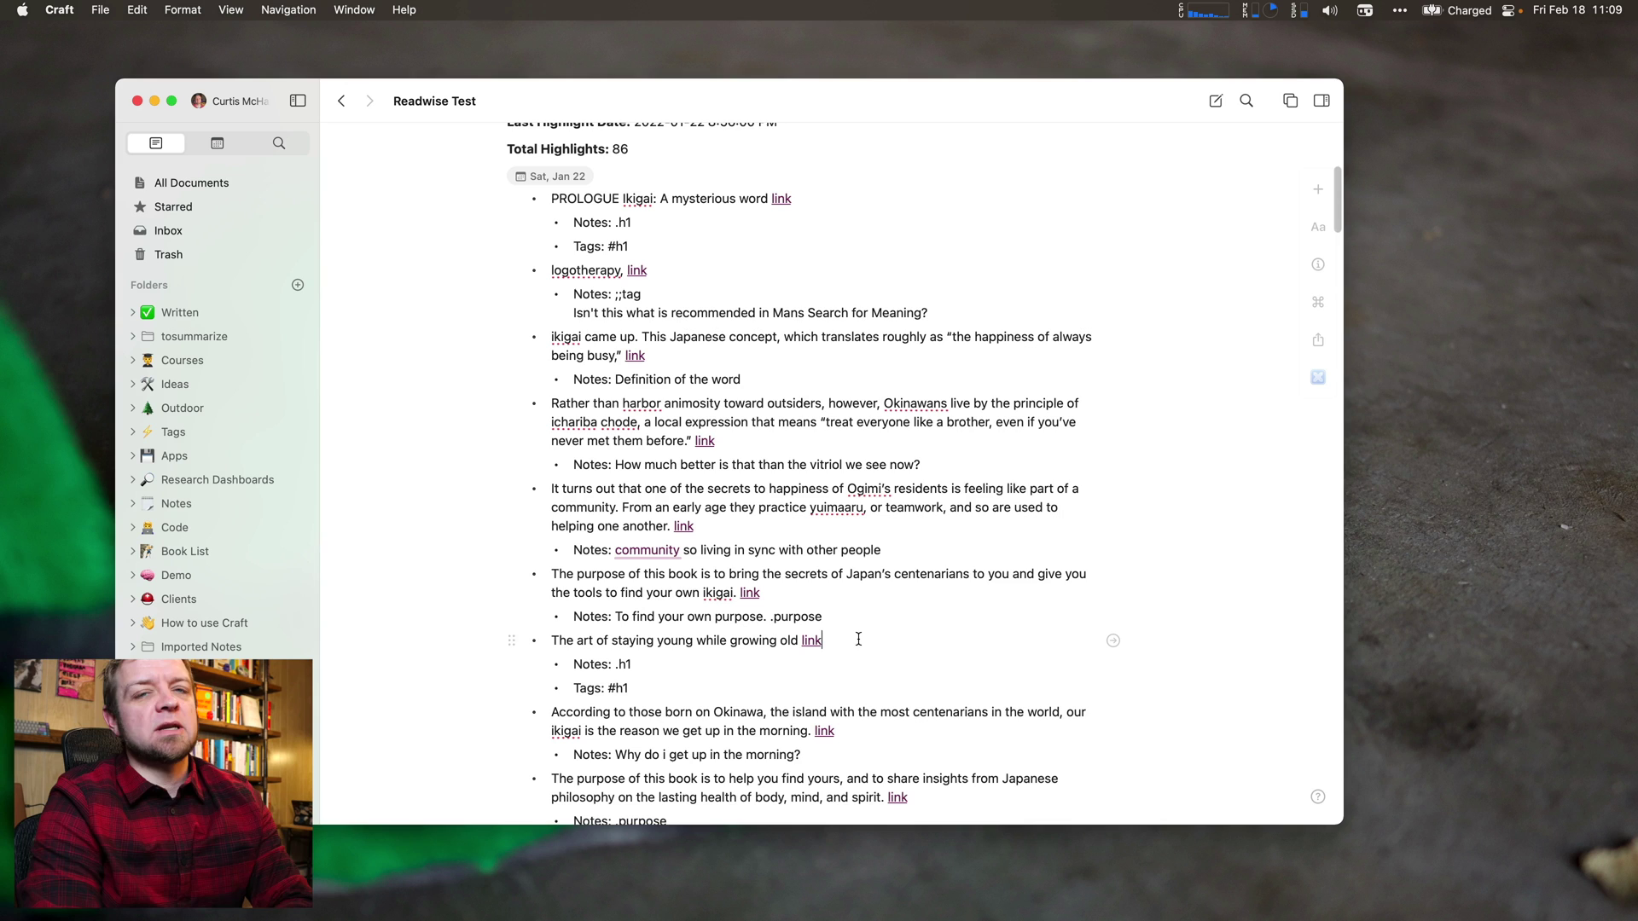
{"action": "scroll", "coordinate": [861, 639], "scroll_direction": "down", "scroll_amount": 2}
{"action": "scroll", "coordinate": [861, 639], "scroll_direction": "down", "scroll_amount": 2}
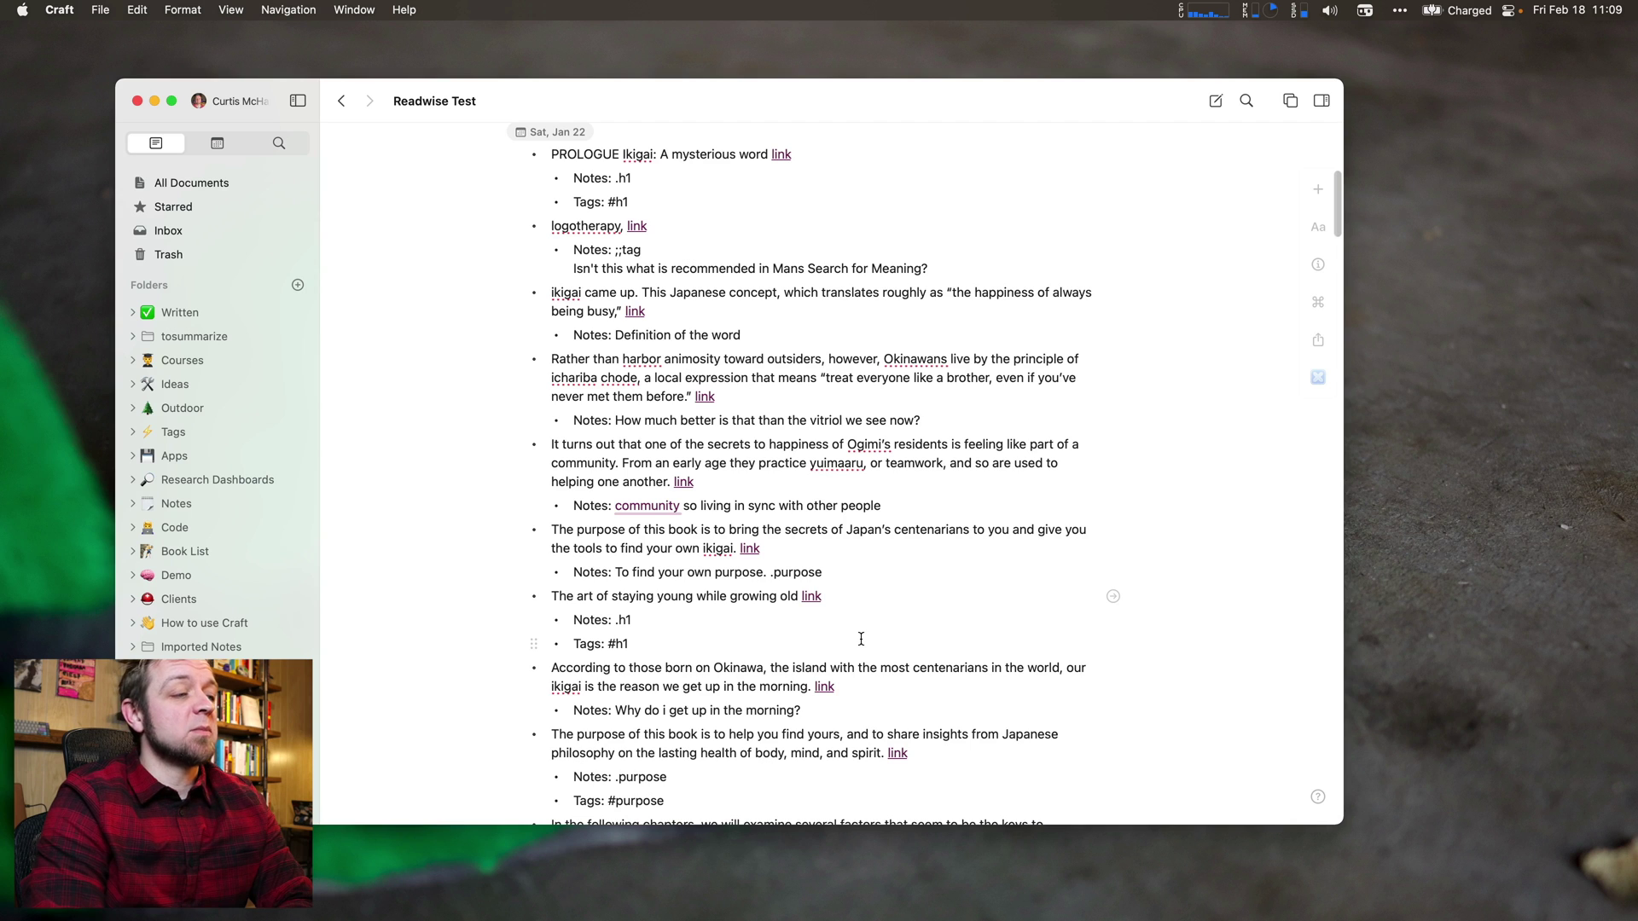
Add an empty plain line below the final 'Follow your ikigai' #h3 highlight.
{"action": "scroll", "coordinate": [861, 639], "scroll_direction": "up", "scroll_amount": 15}
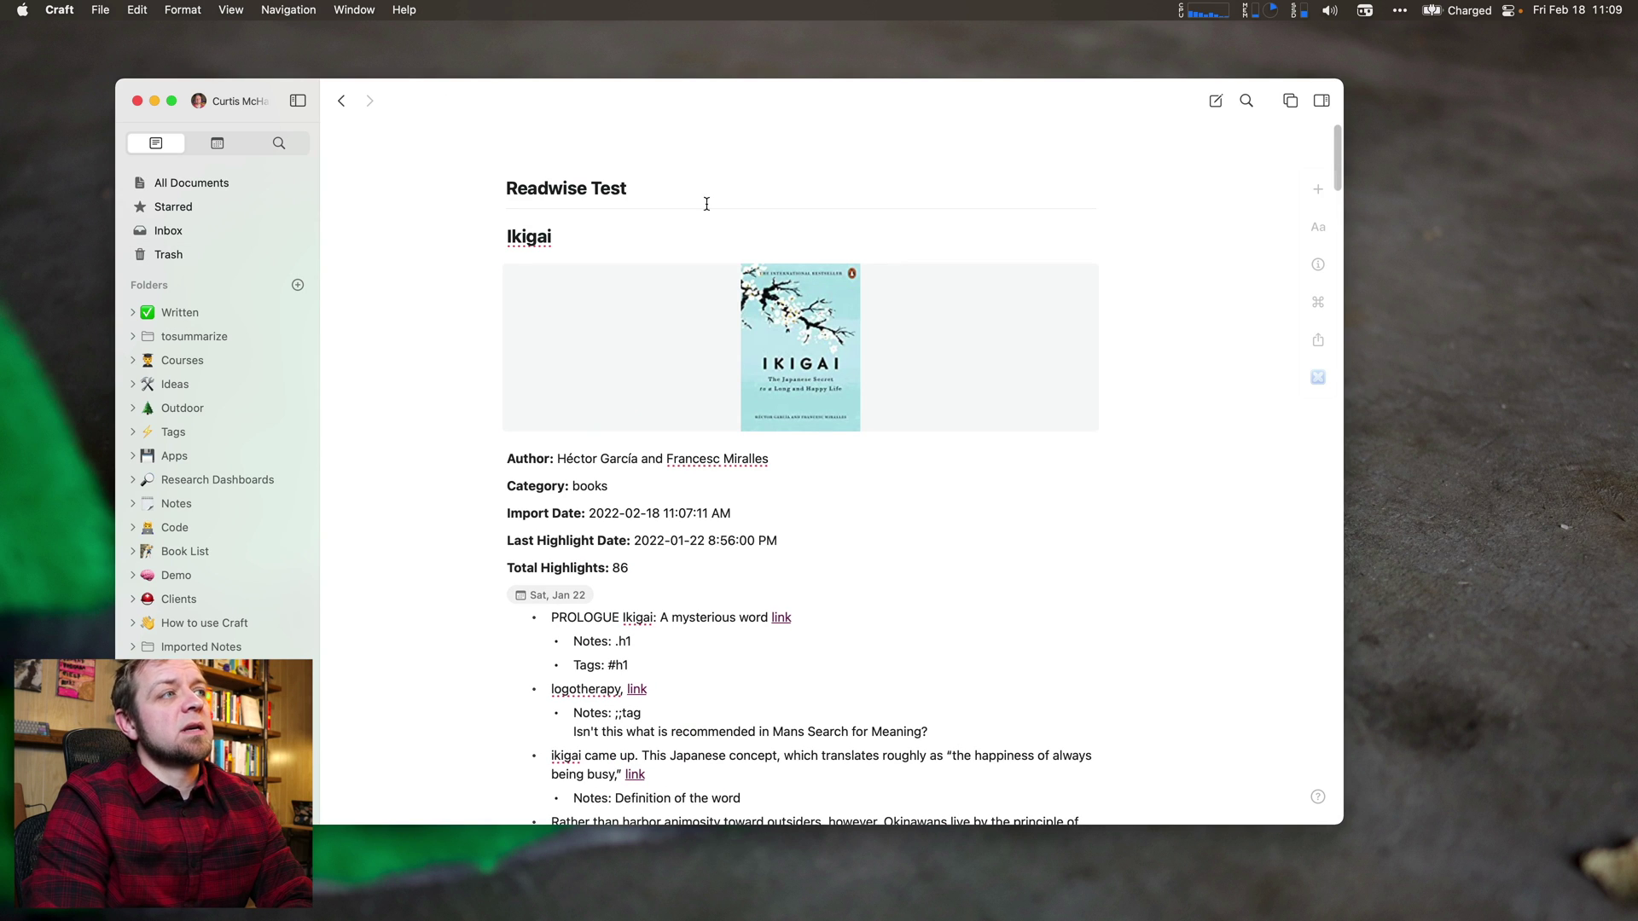
{"action": "scroll", "coordinate": [1145, 446], "scroll_direction": "down", "scroll_amount": 20}
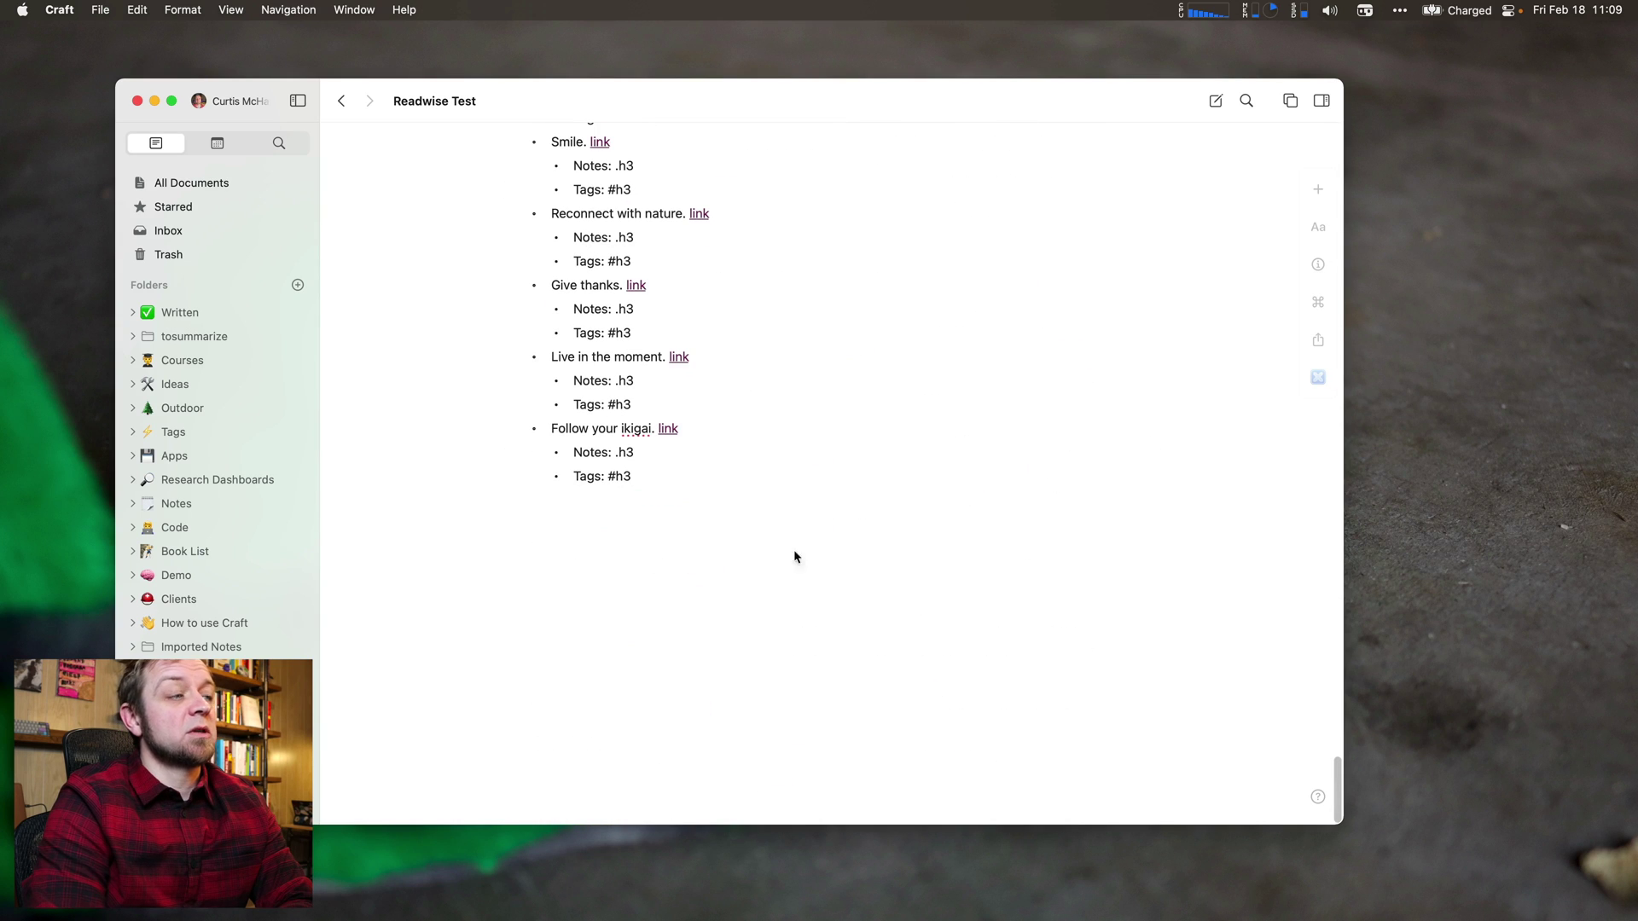
{"action": "key", "text": "Return"}
{"action": "key", "text": "Return"}
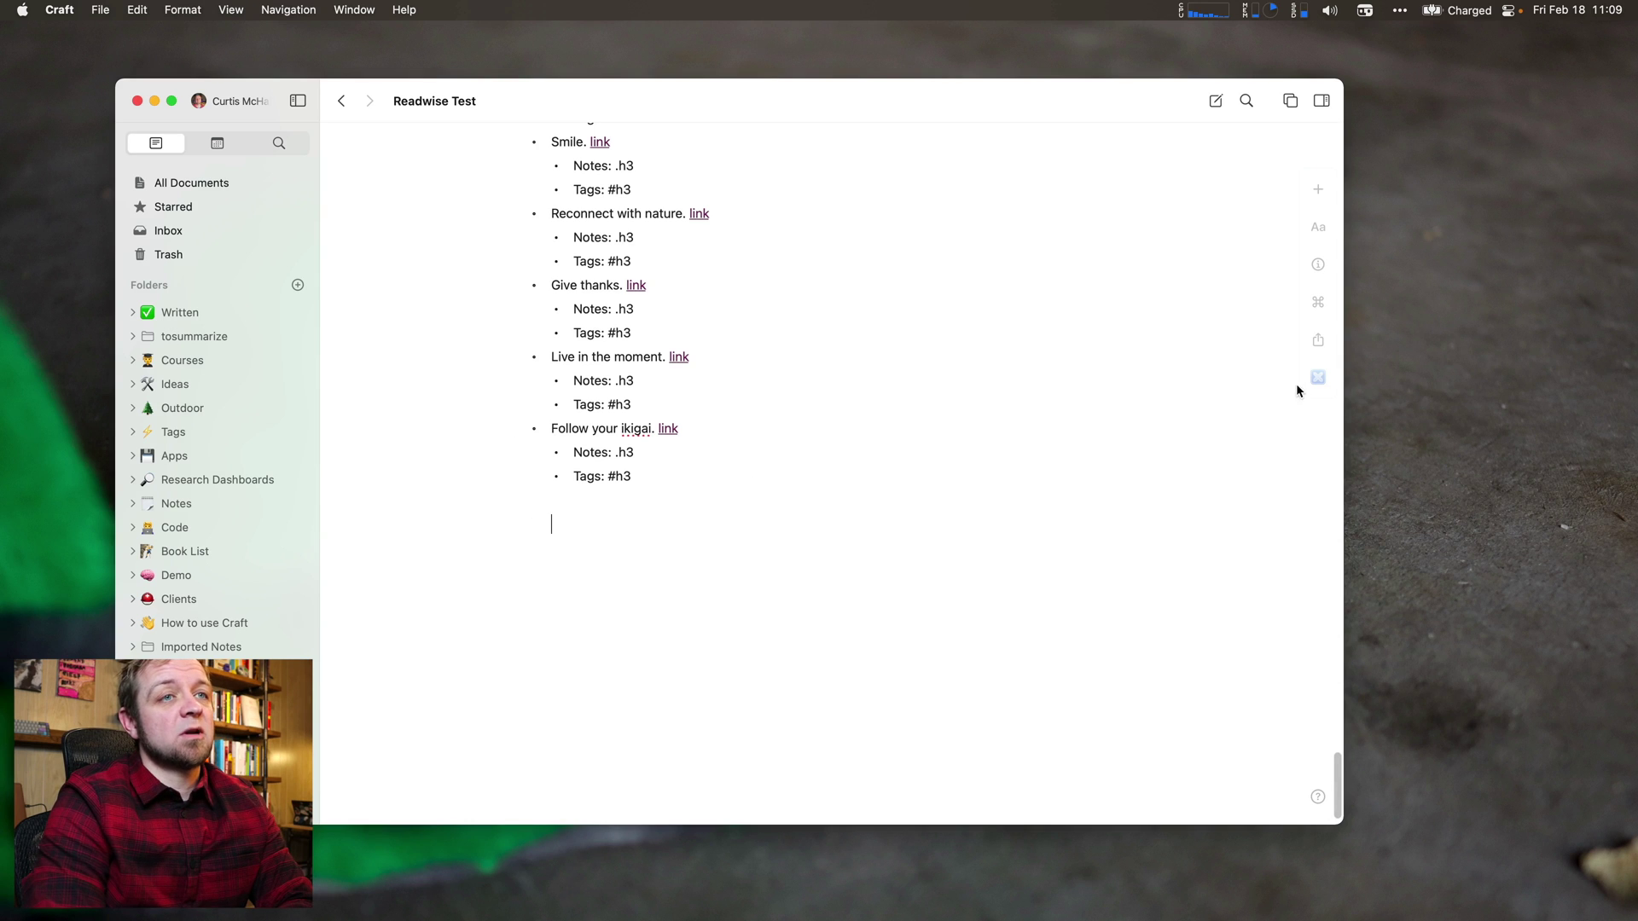
Import Playdhd's 32 highlights through Readwise Highlights, inserting 70 blocks below Ikigai.
{"action": "left_click", "coordinate": [1319, 377]}
{"action": "left_click", "coordinate": [1213, 239]}
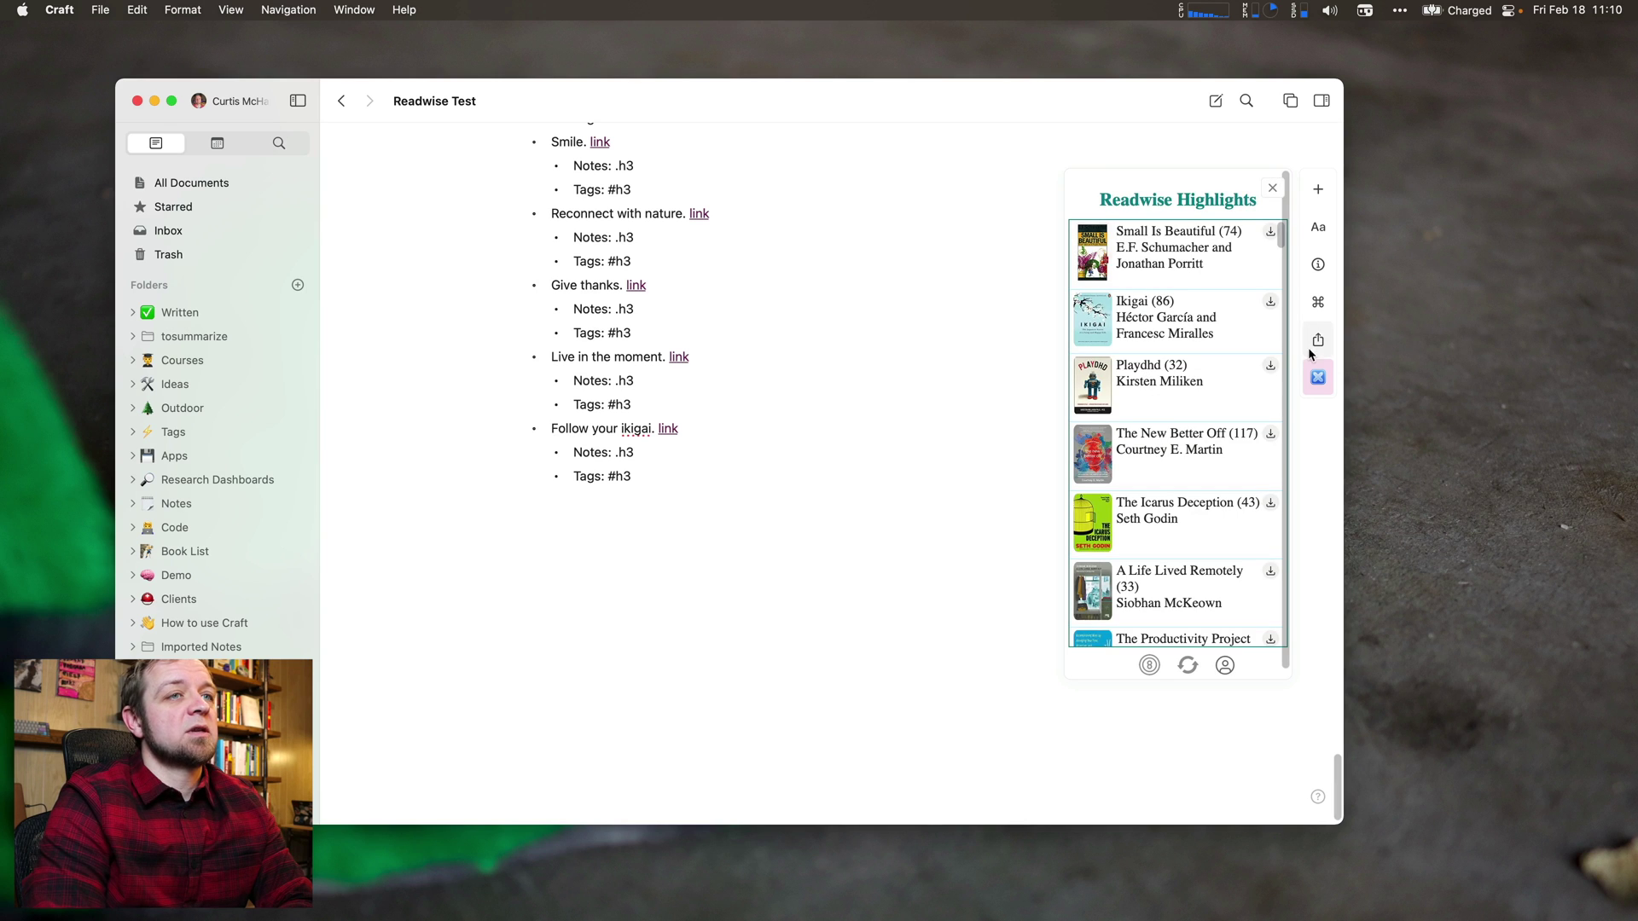
{"action": "left_click", "coordinate": [1270, 368]}
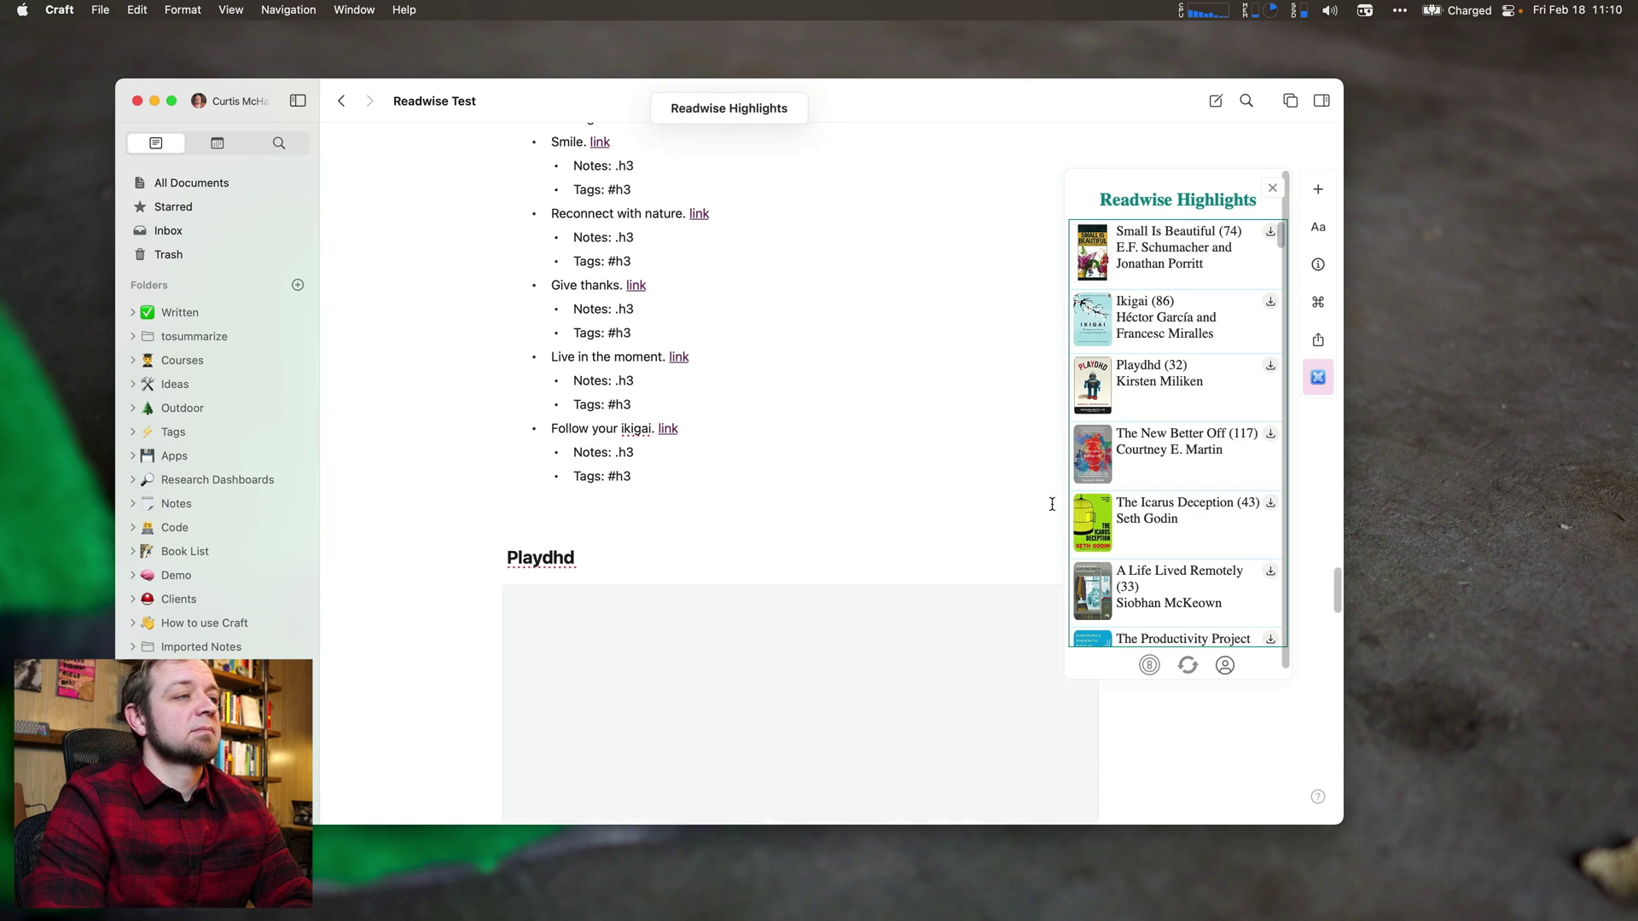
{"action": "scroll", "coordinate": [455, 636], "scroll_direction": "down", "scroll_amount": 3}
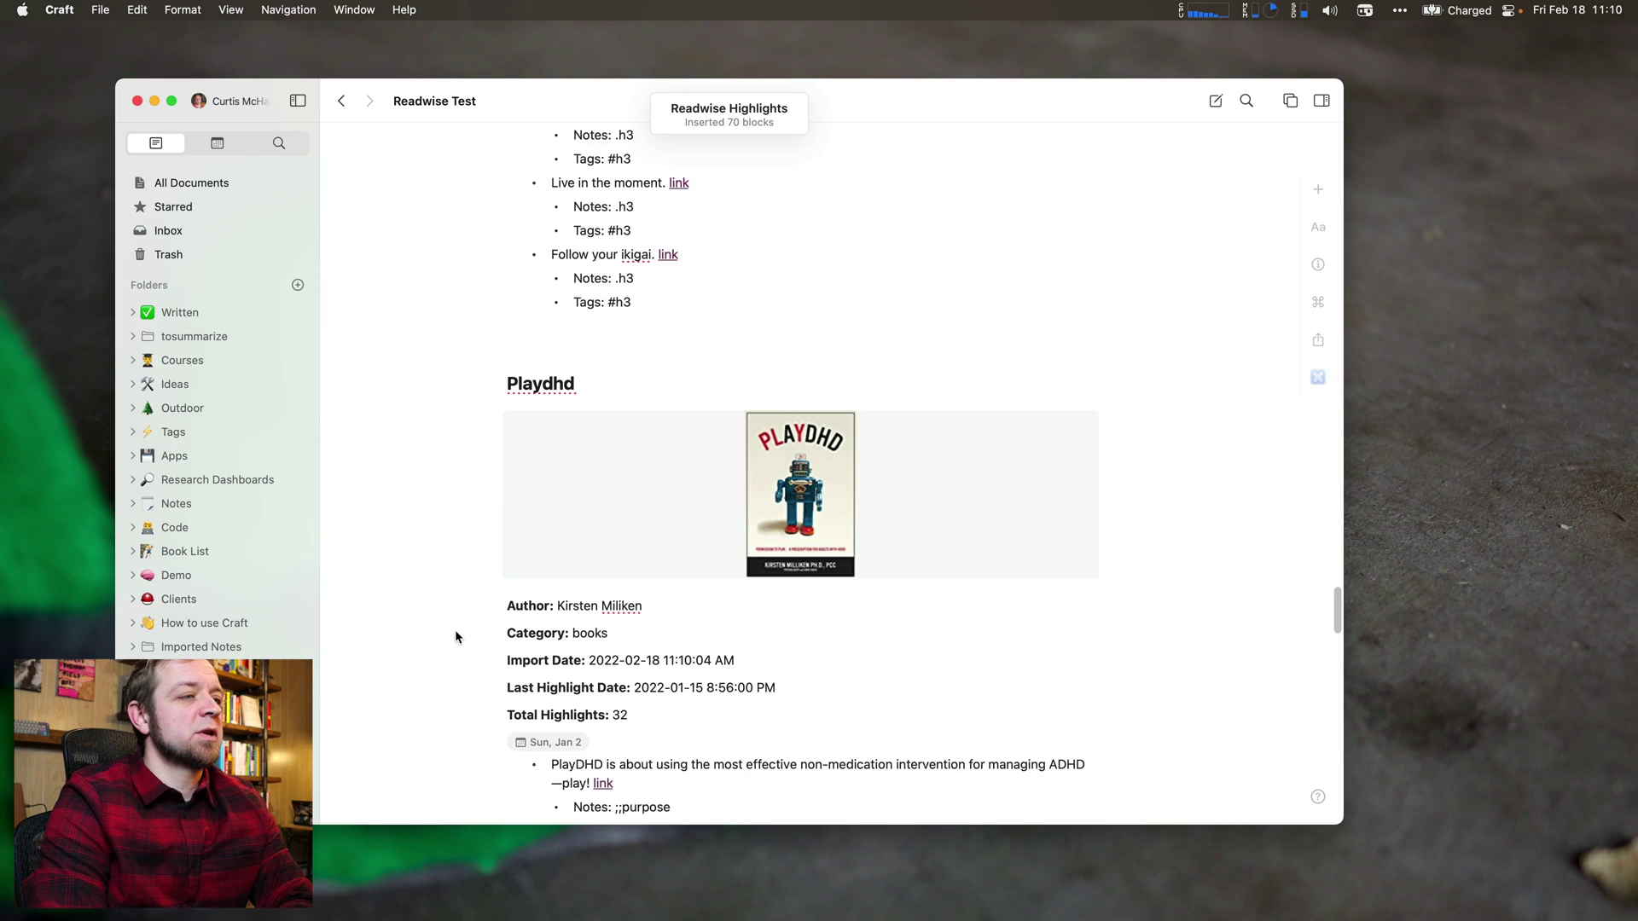
{"action": "scroll", "coordinate": [455, 637], "scroll_direction": "down", "scroll_amount": 3}
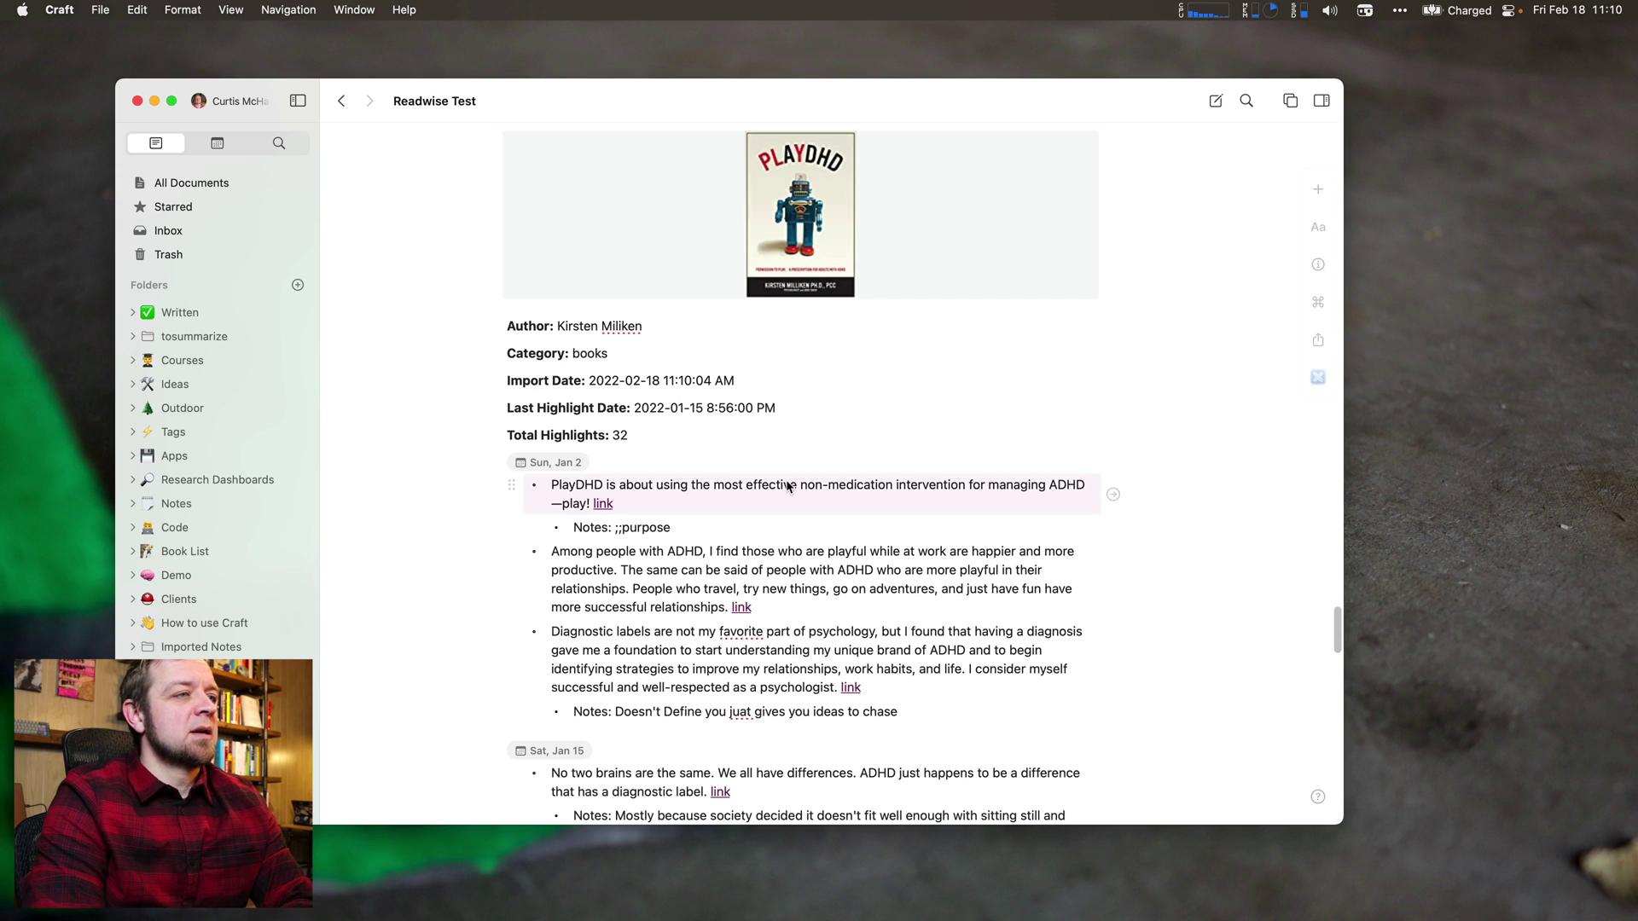
Empty Readwise Test, then insert a random Magic 8 Ball quote from The New Better Off.
{"action": "key", "text": "super+a"}
{"action": "key", "text": "BackSpace"}
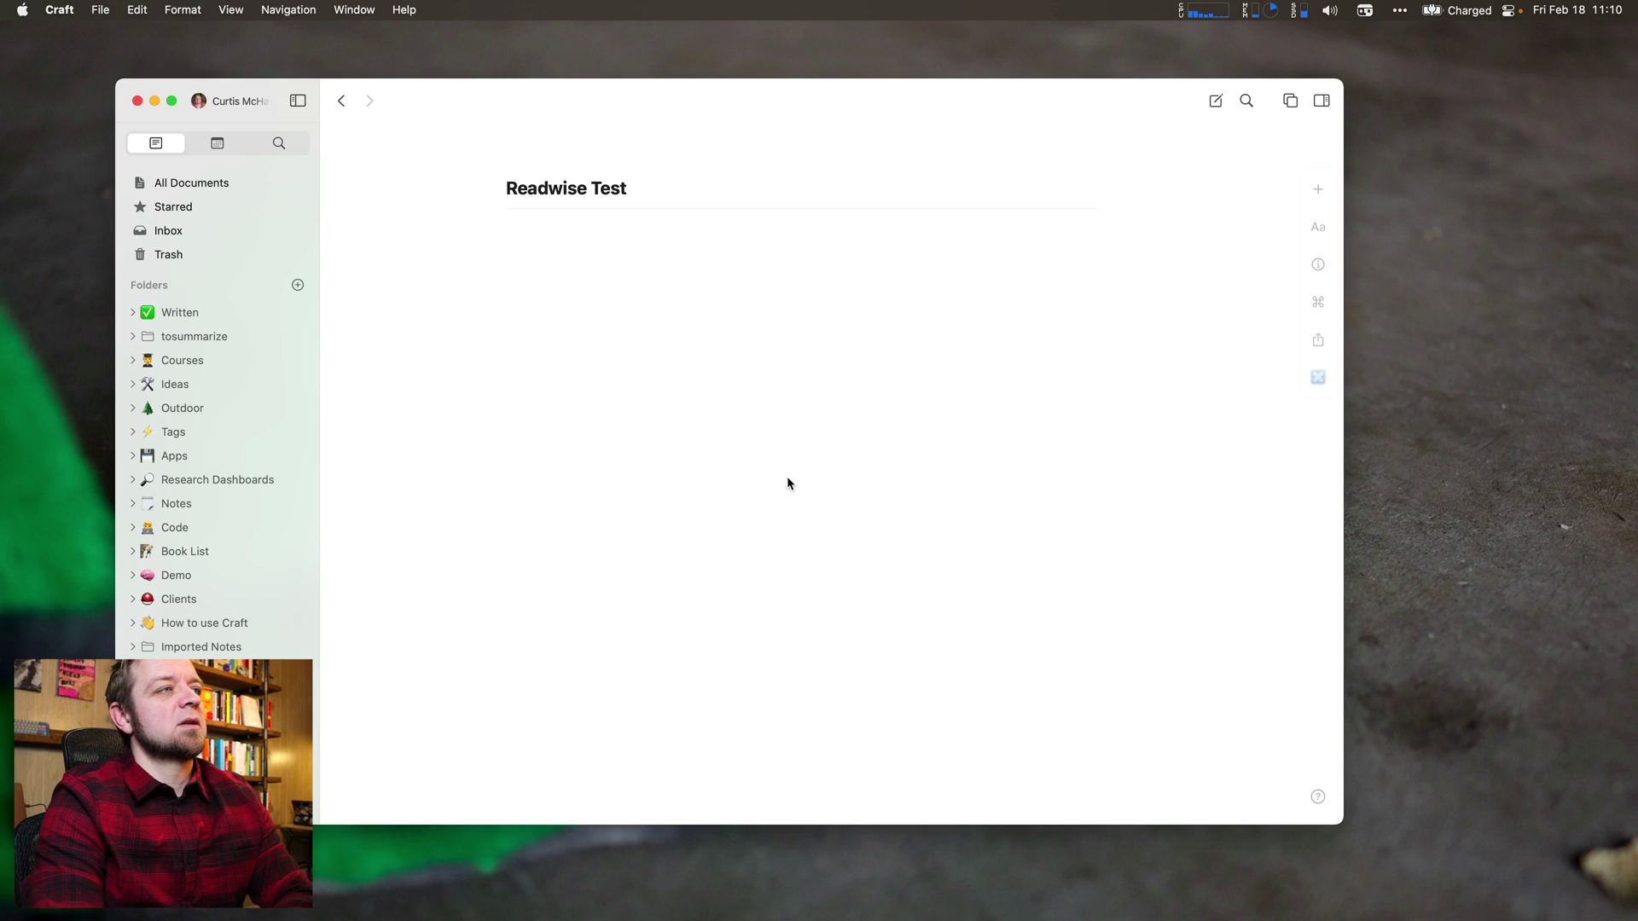
{"action": "left_click", "coordinate": [1318, 377]}
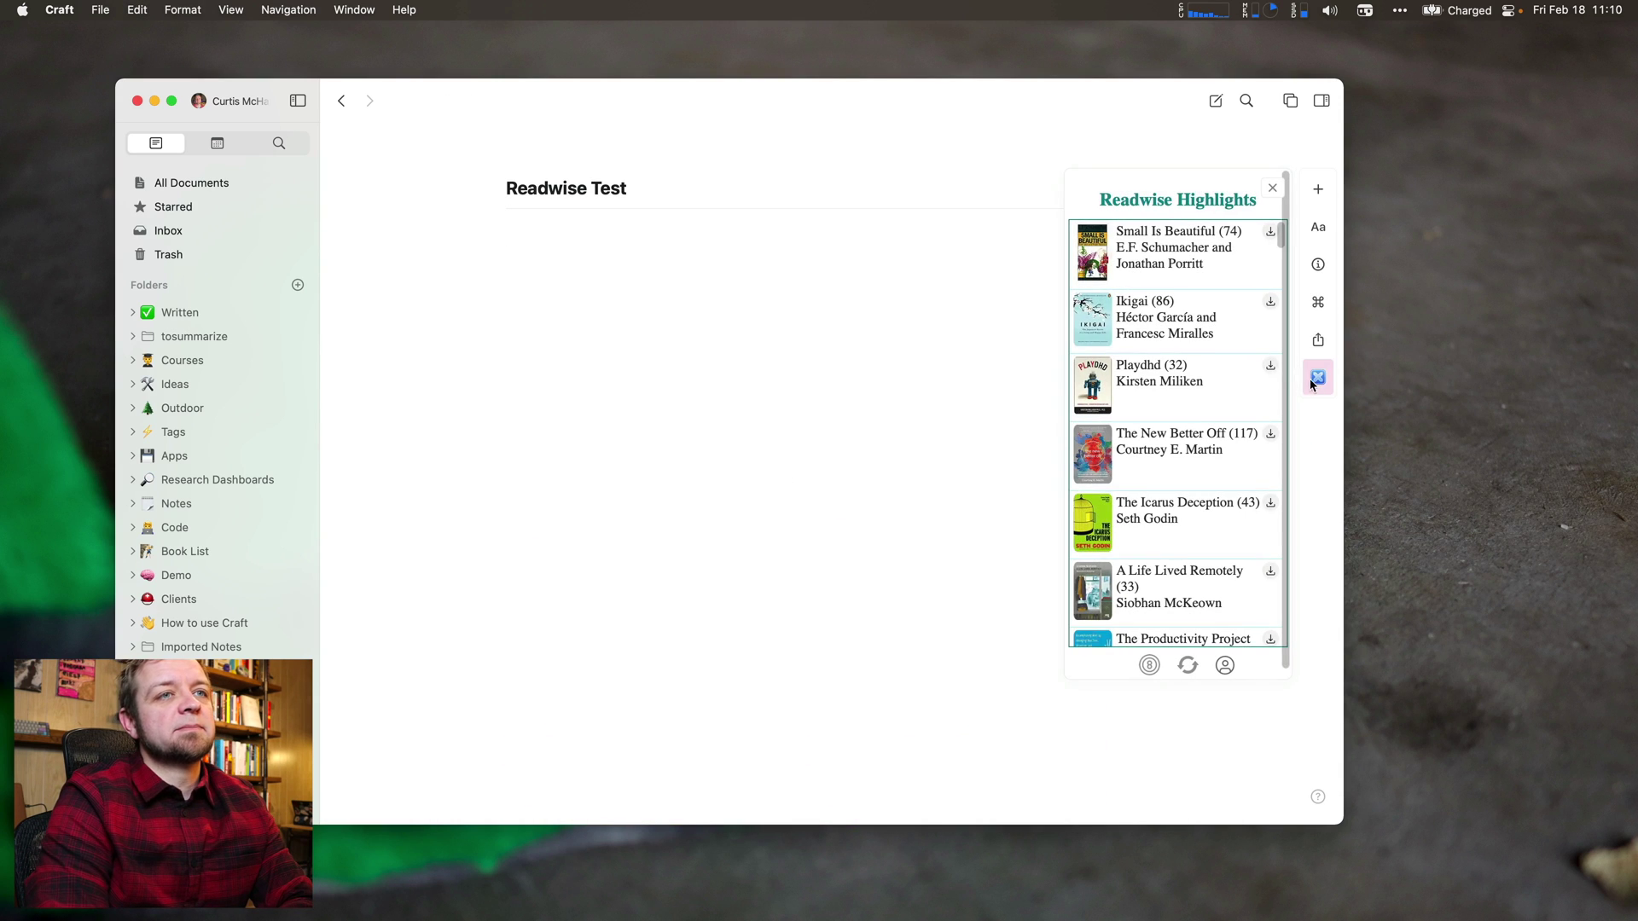
{"action": "left_click", "coordinate": [1148, 667]}
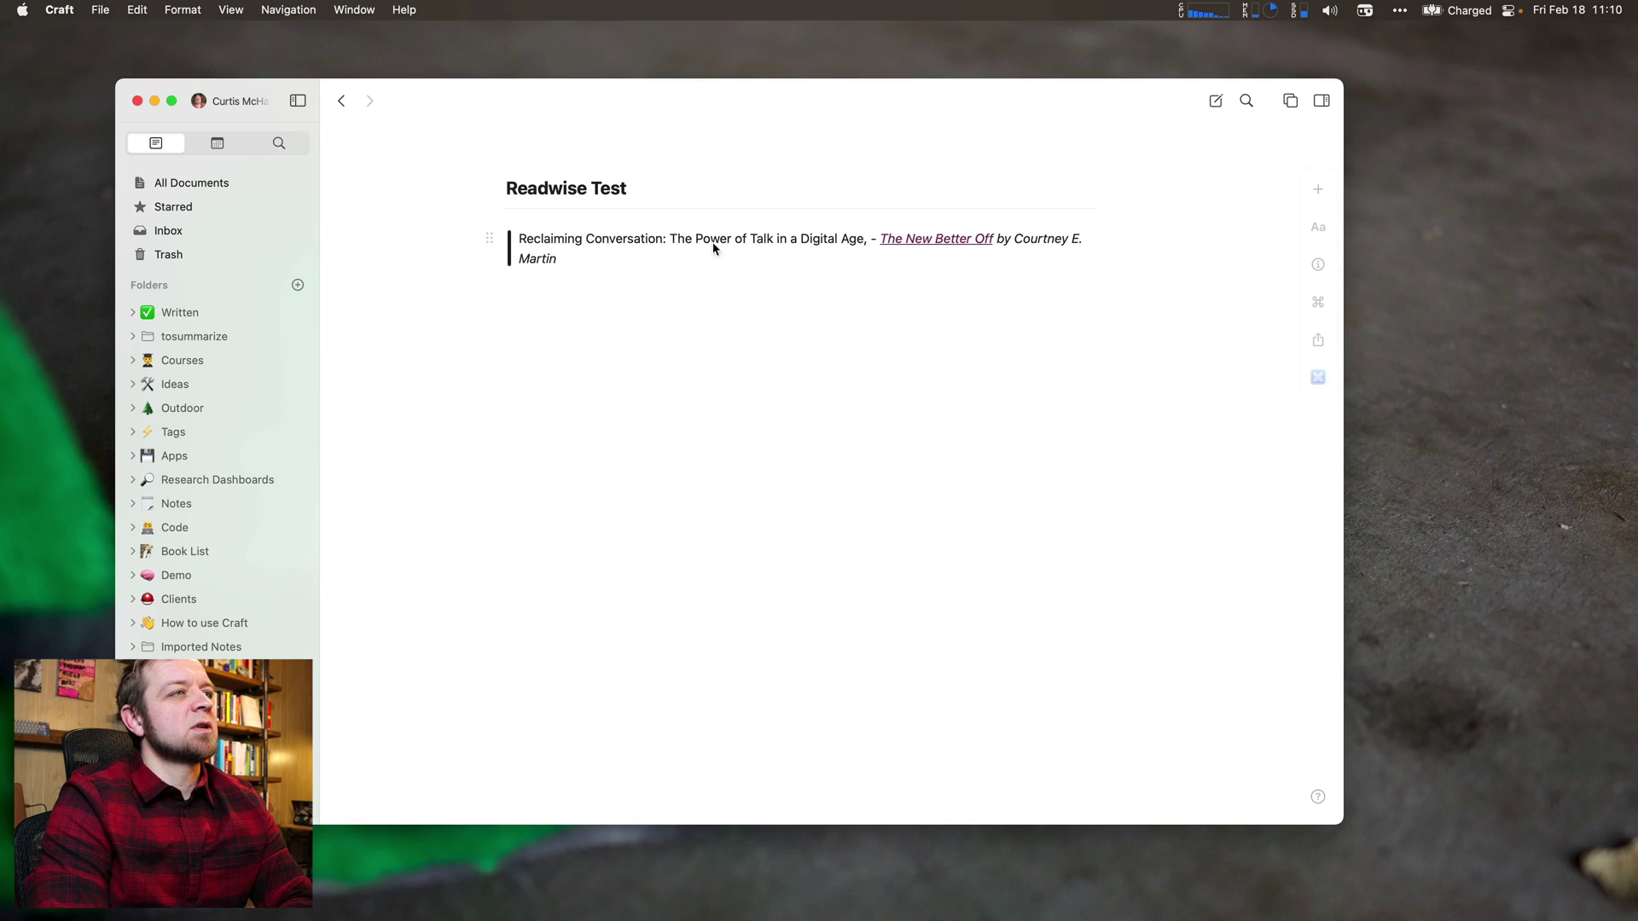
{"action": "mouse_move", "coordinate": [919, 241]}
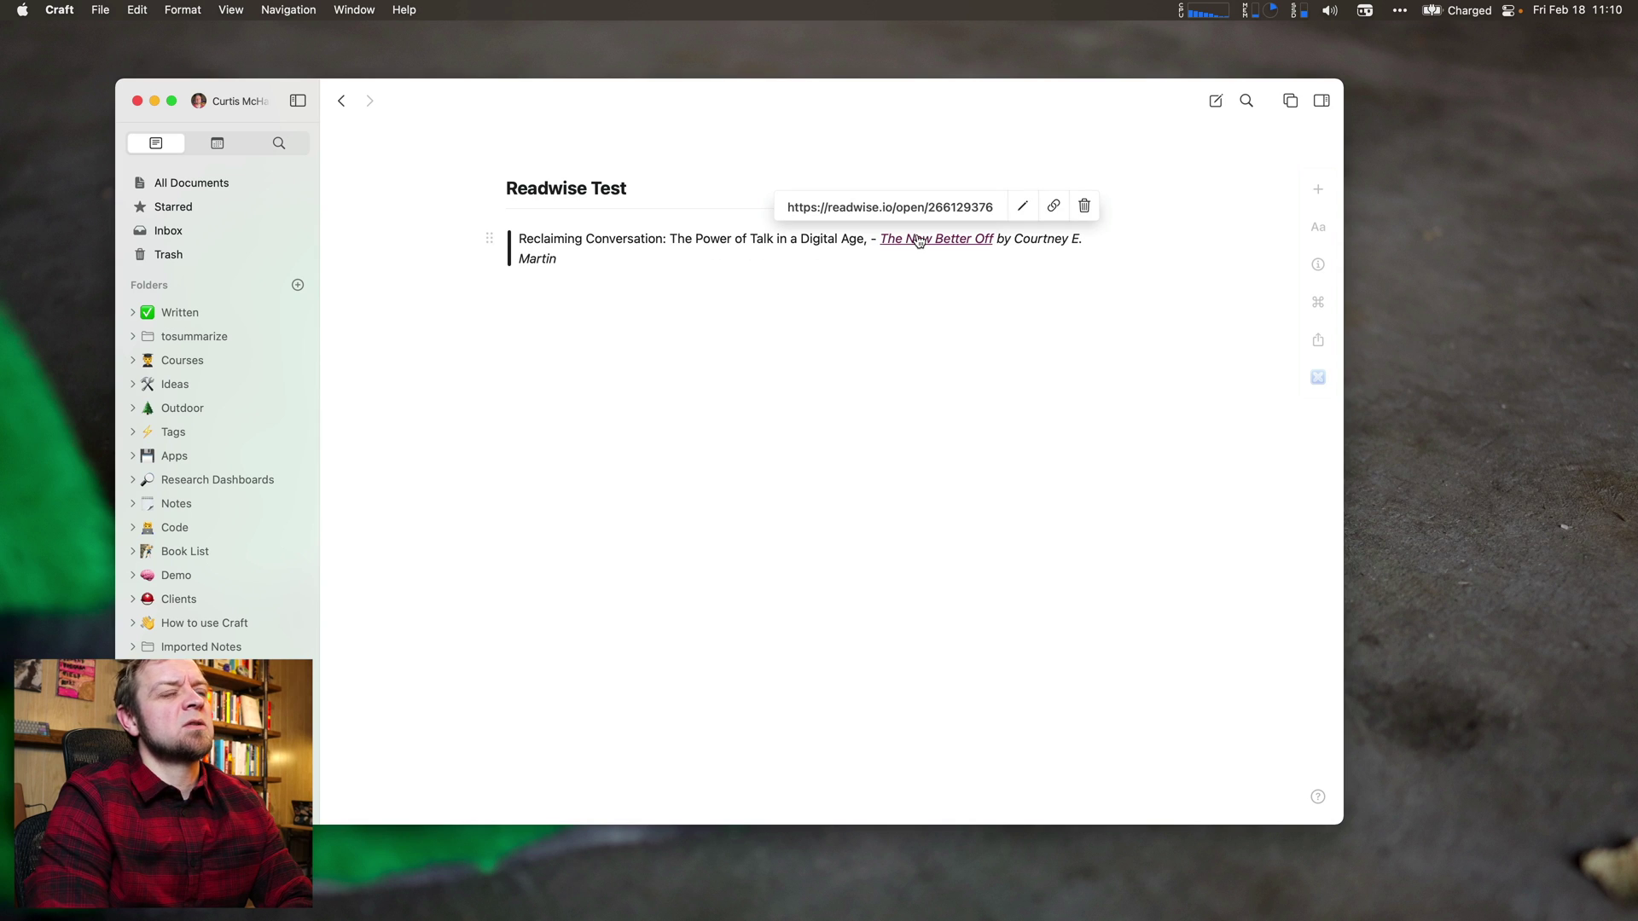